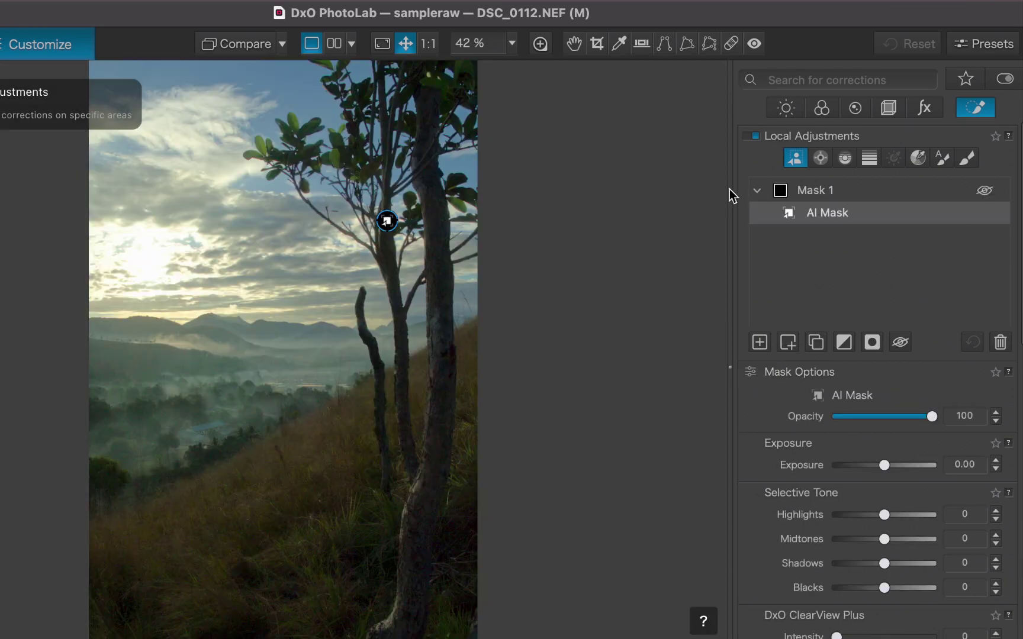
Add a graduated filter rising from the bottom and a brush stroke beside the trunk to Mask 1
key(g)
drag(307, 610, 302, 336)
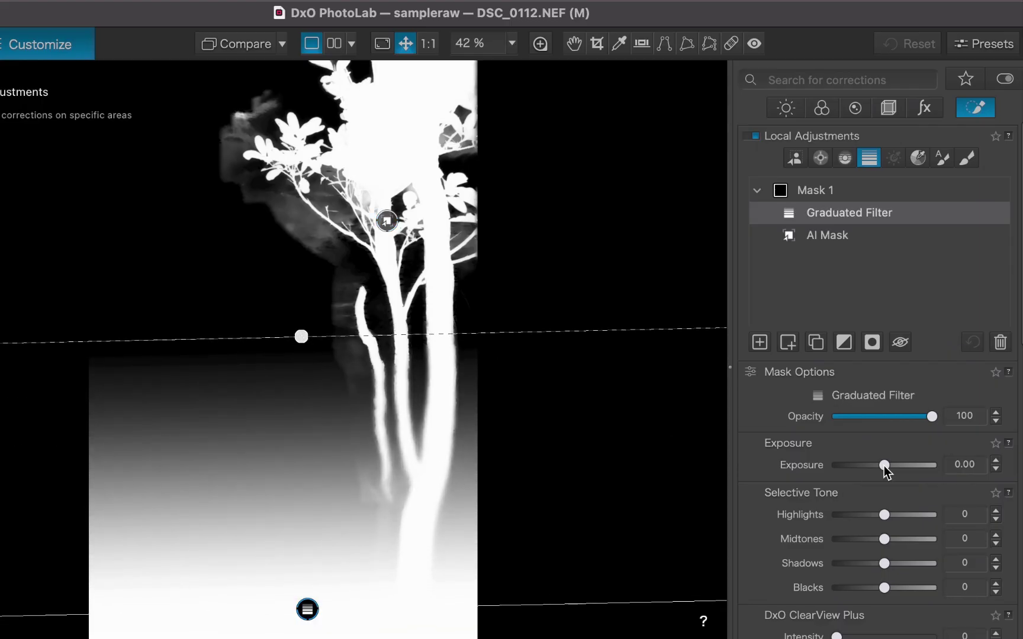
click(967, 158)
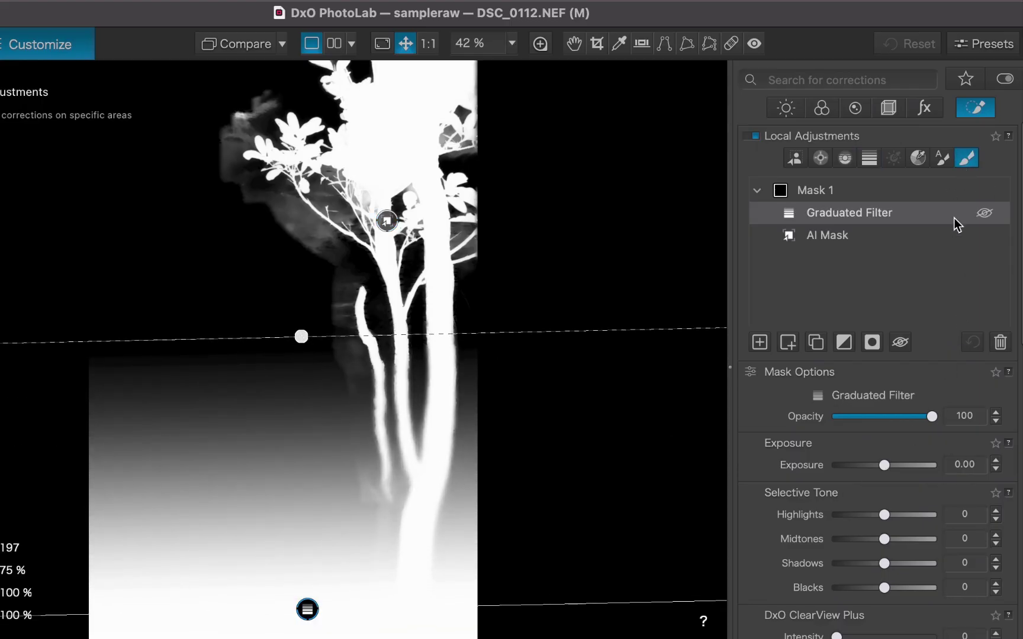
mouse_move(281, 263)
mouse_down()
mouse_move(281, 236)
mouse_move(229, 220)
mouse_move(203, 134)
mouse_move(218, 94)
mouse_up()
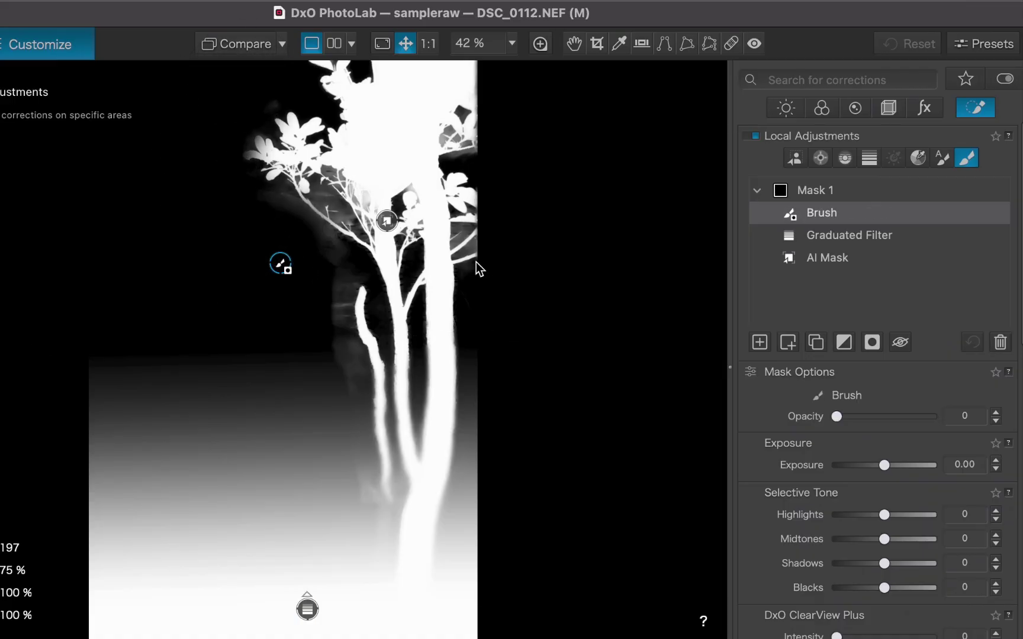
Place two control points in the tree foliage, shrinking the first one's radius
click(821, 158)
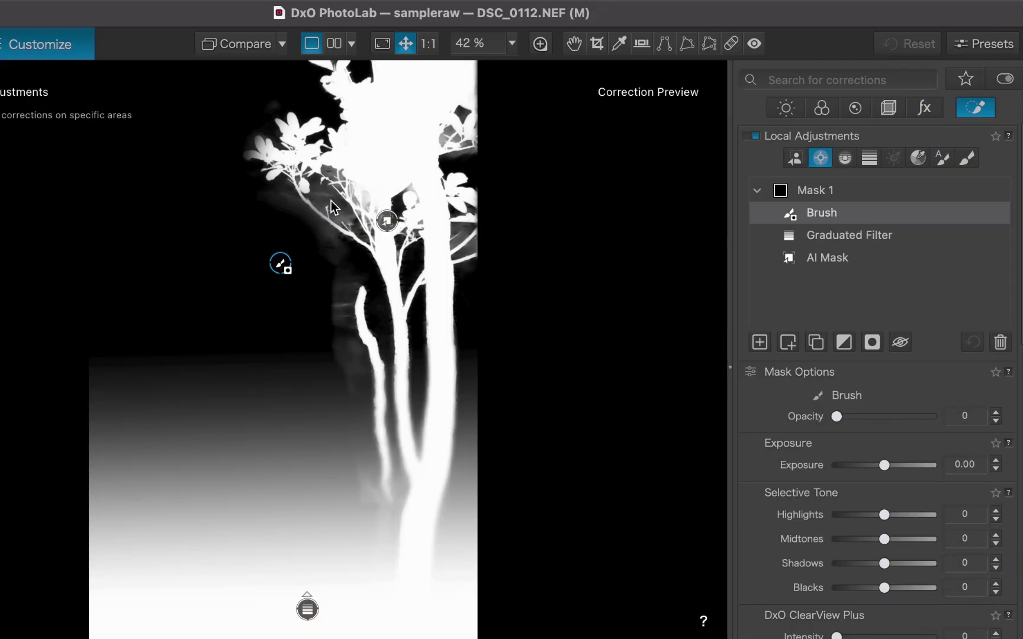
click(331, 201)
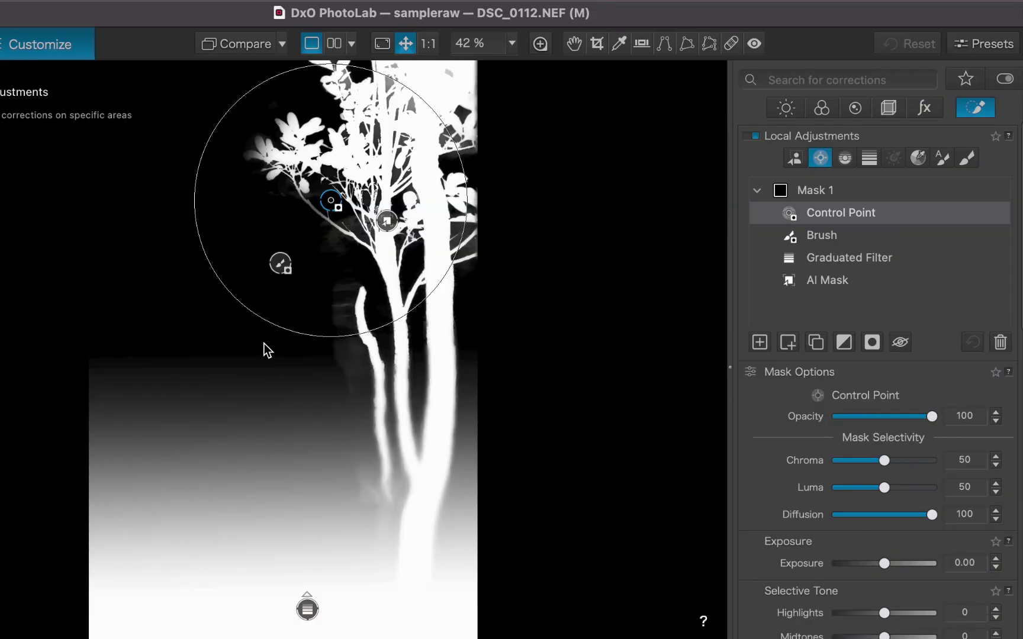
drag(276, 325, 296, 278)
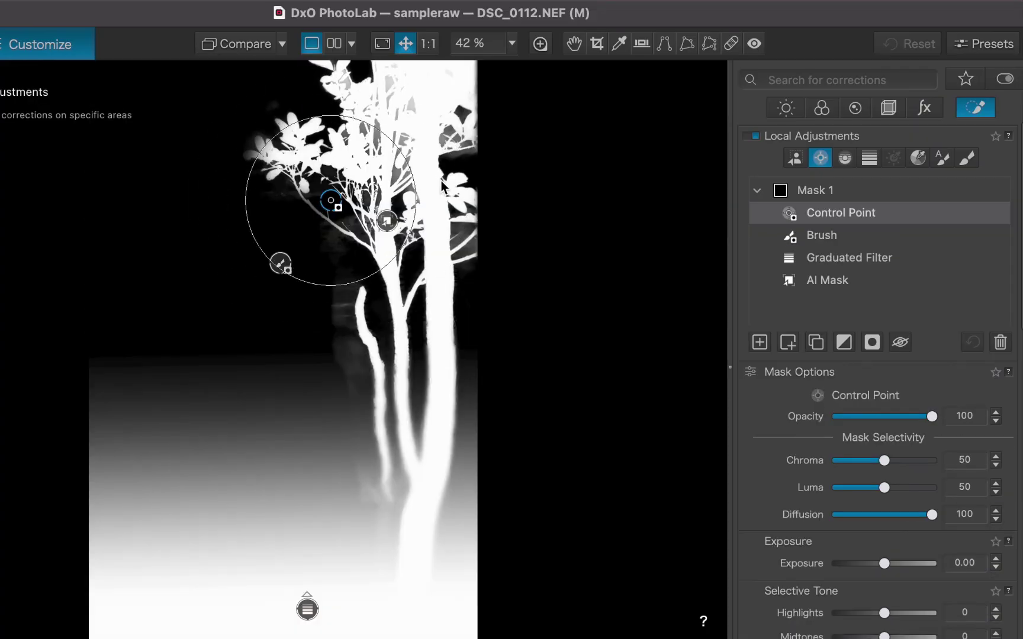
click(471, 286)
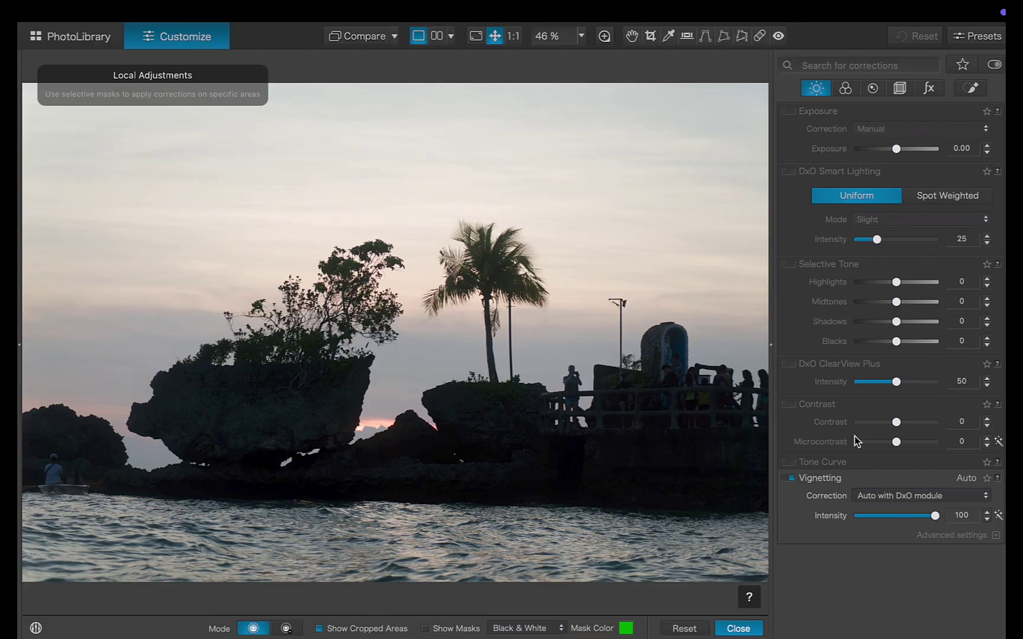
Try raising the global Selective Tone Shadows, leaving it at 0 so the islet stays silhouetted
drag(896, 321, 934, 336)
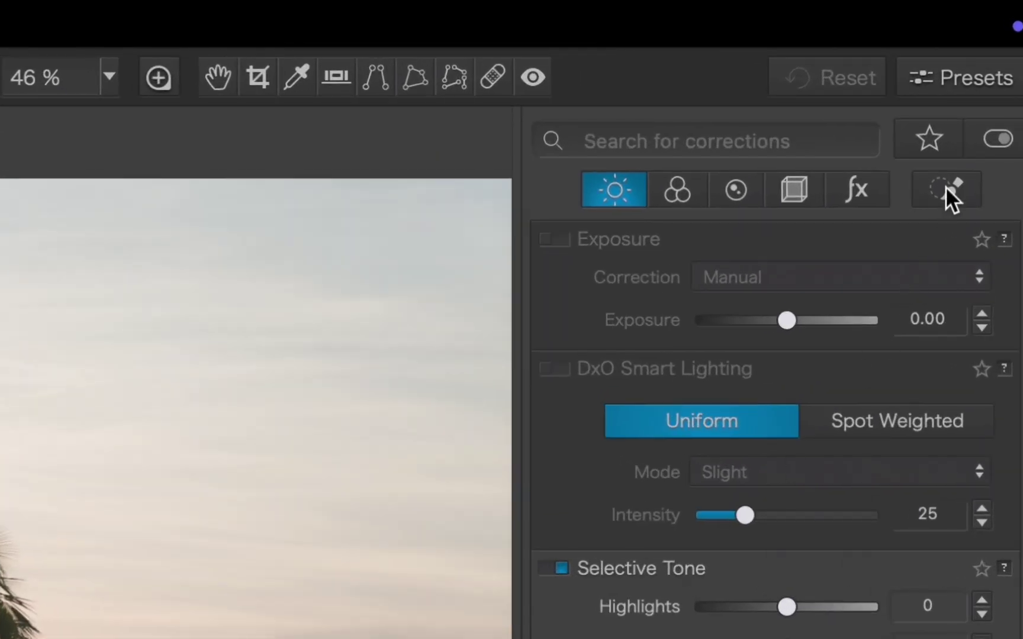
In Local Adjustments, draw a Control Line across the sky with its gradient dragged downward
click(950, 190)
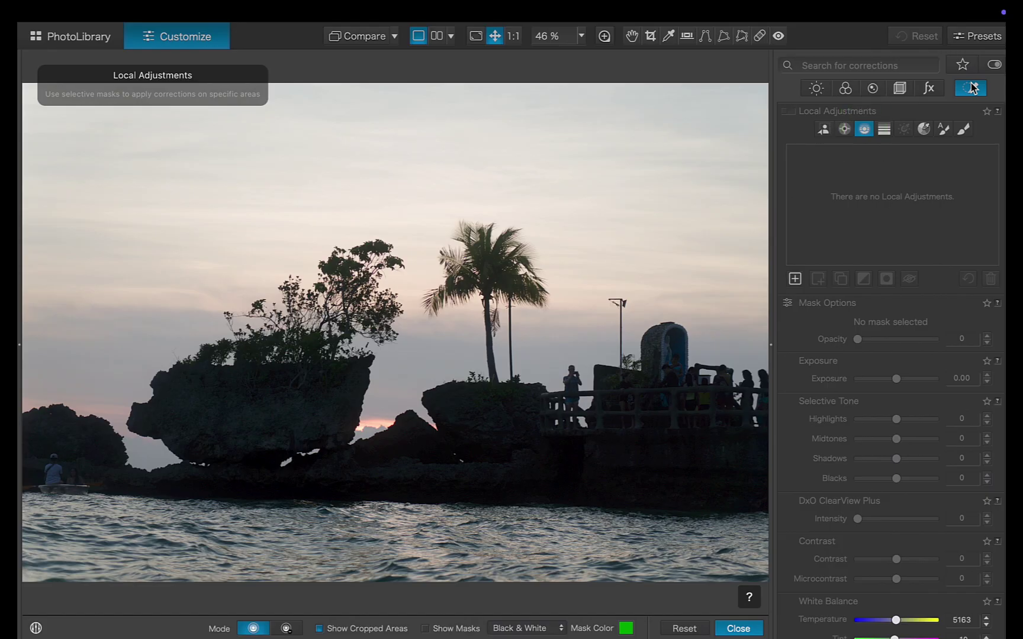
click(560, 520)
drag(560, 520, 560, 570)
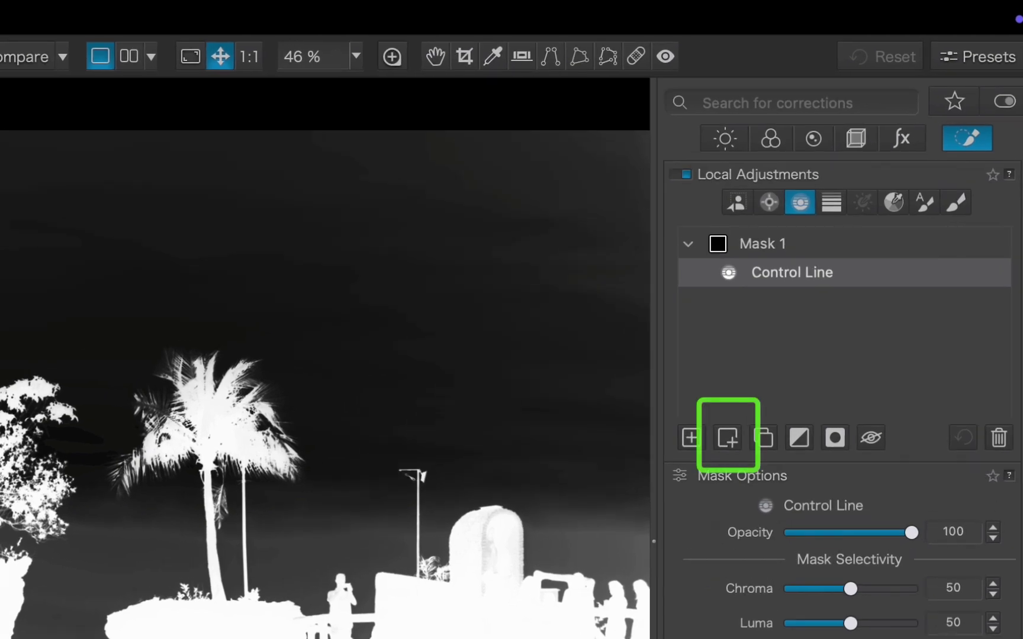
Add an inverted AI Mask (Sky) sub-mask to Mask 1, toggling it off and on to compare
click(737, 201)
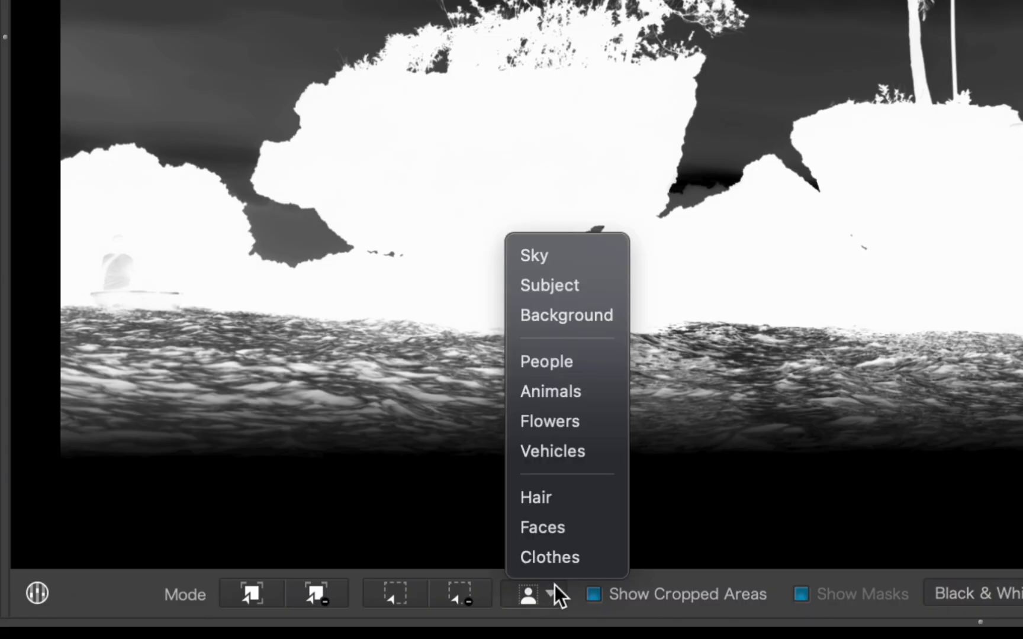
click(545, 260)
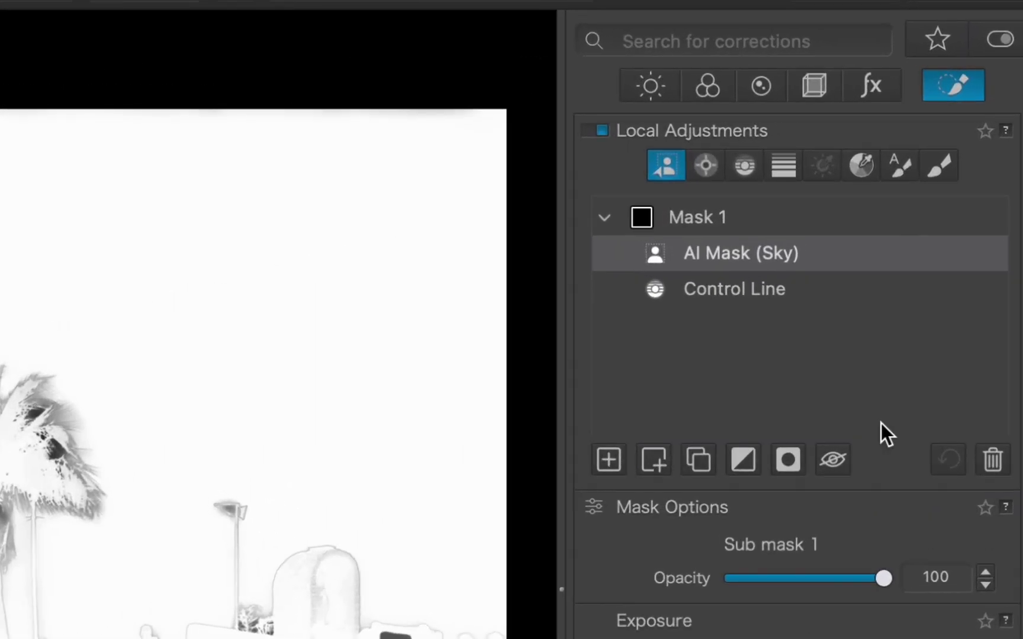
right_click(819, 242)
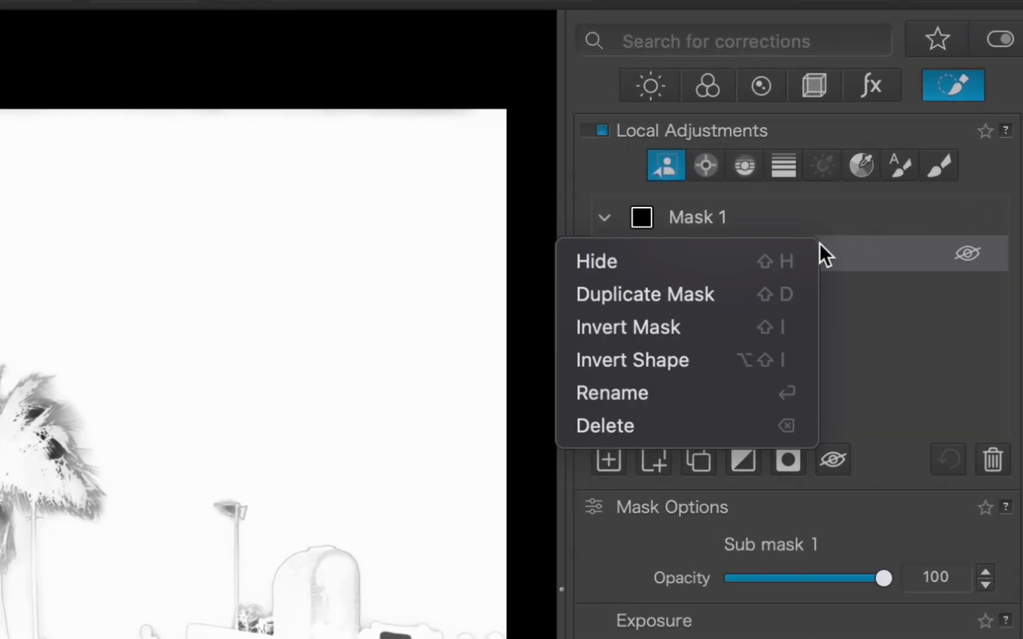
click(764, 361)
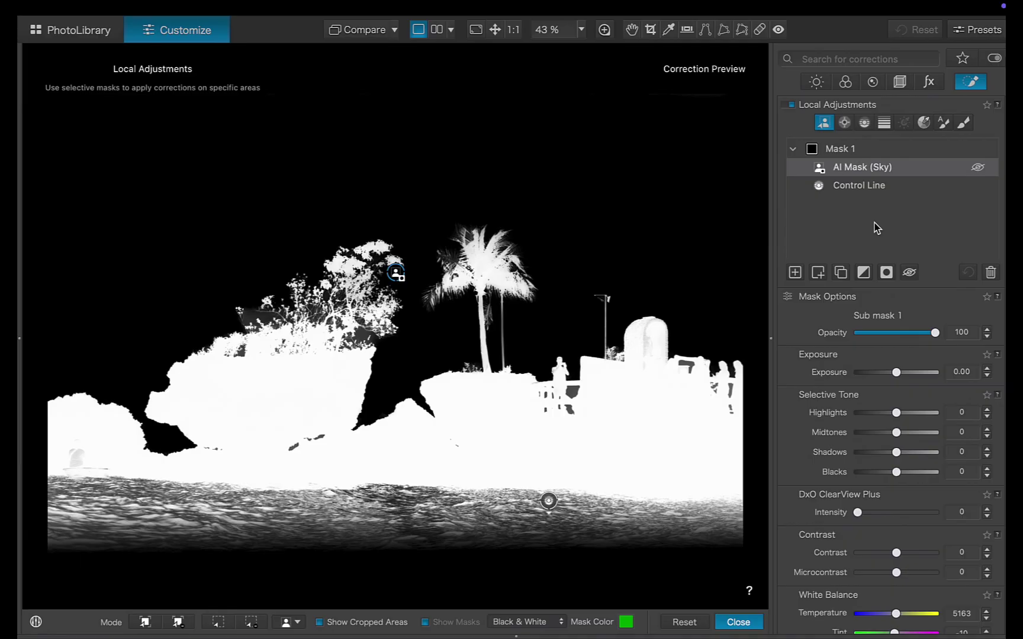
click(978, 168)
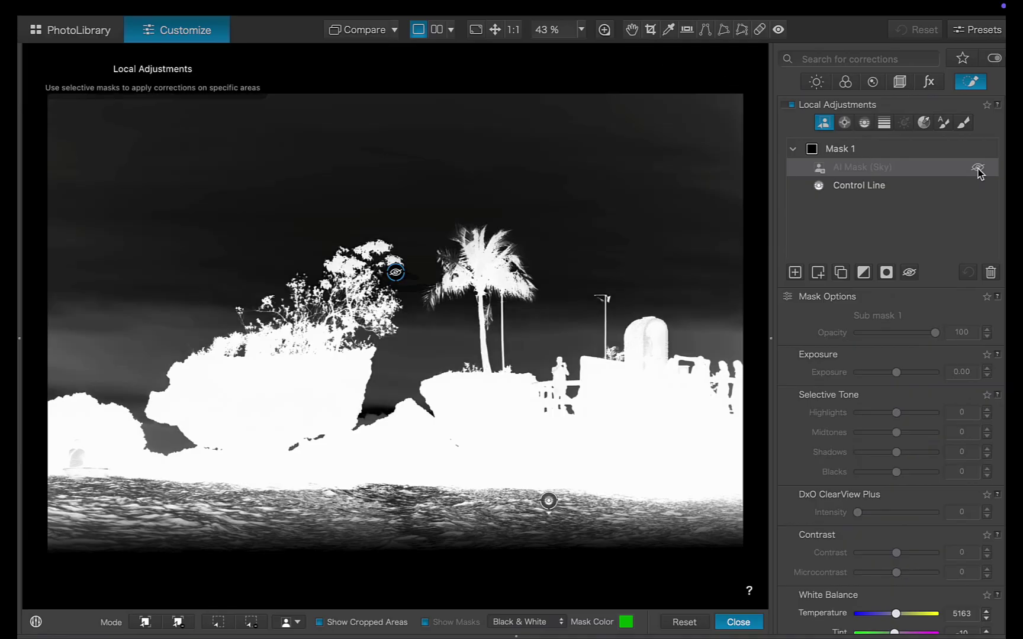
click(978, 168)
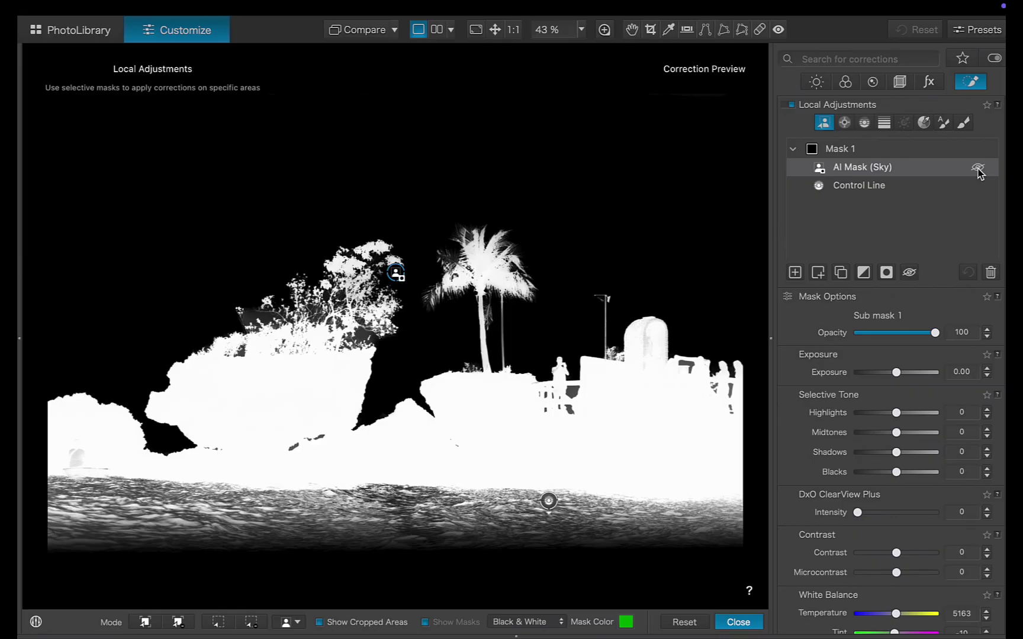
Erase the foreground sea along the bottom from Mask 1 with the Brush in eraser mode
click(965, 123)
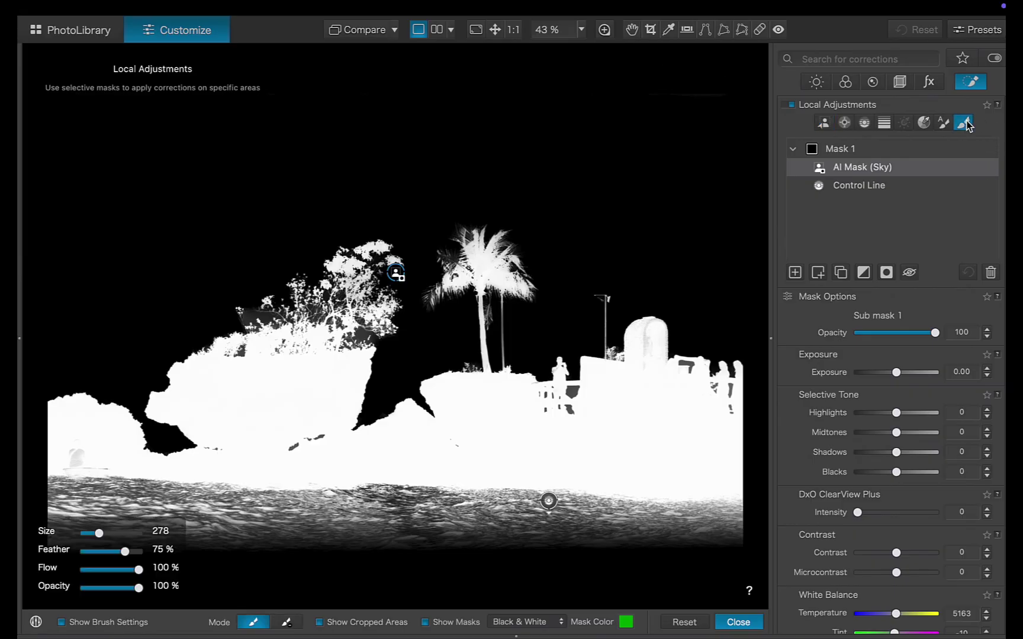
key(alt)
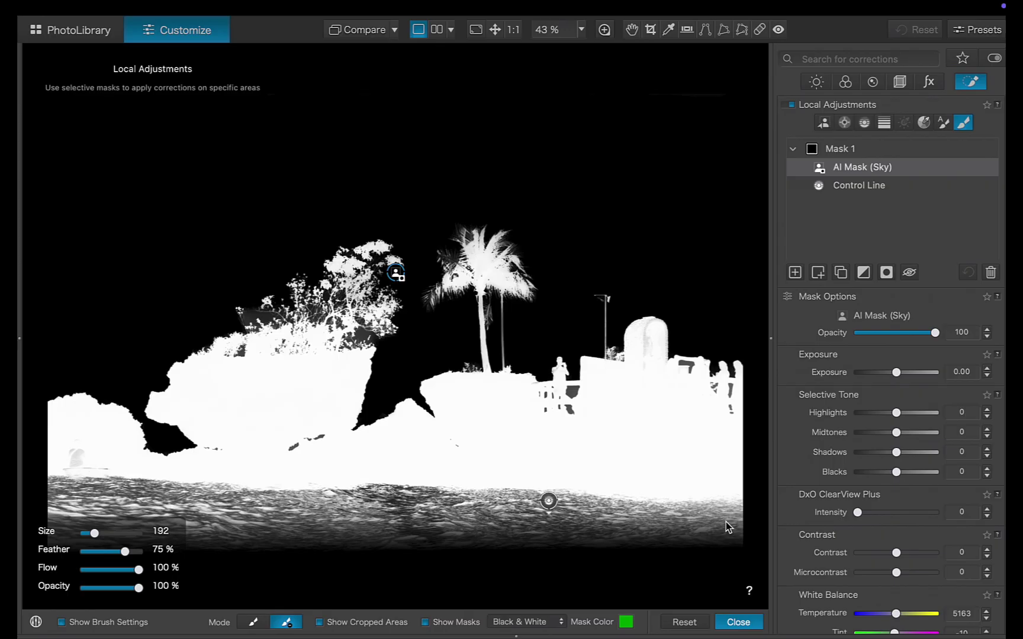
mouse_move(725, 522)
mouse_down()
mouse_move(471, 532)
mouse_move(48, 514)
mouse_up()
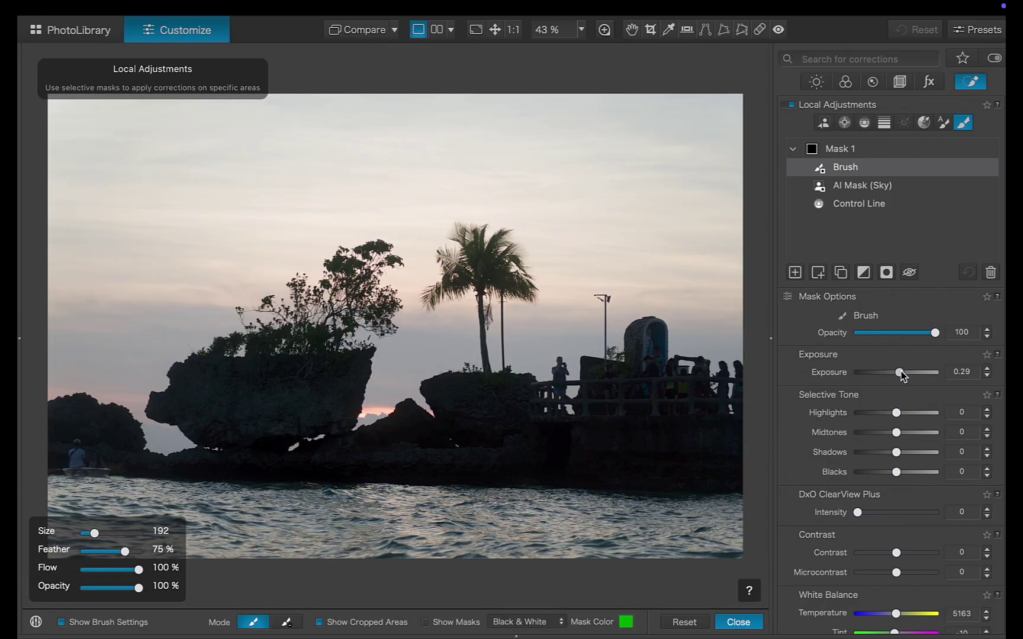
Brighten the masked rock with Exposure 1.27, Shadows 9 and Microcontrast 30
mouse_move(900, 370)
mouse_down()
mouse_move(912, 371)
mouse_move(892, 377)
mouse_move(911, 379)
mouse_move(894, 388)
mouse_move(910, 383)
mouse_up()
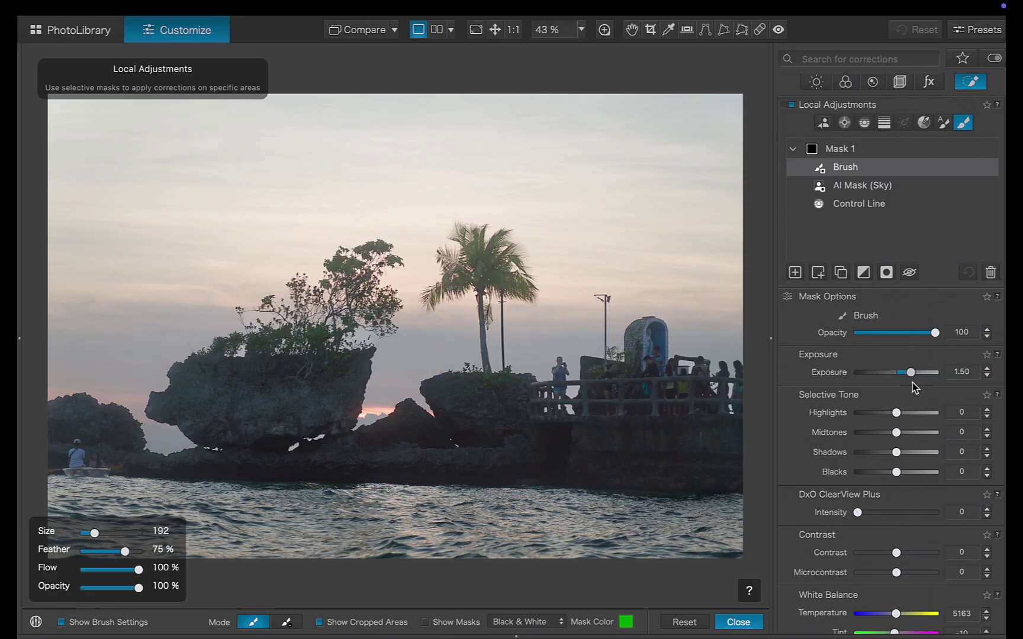
drag(897, 452, 900, 453)
drag(899, 453, 900, 453)
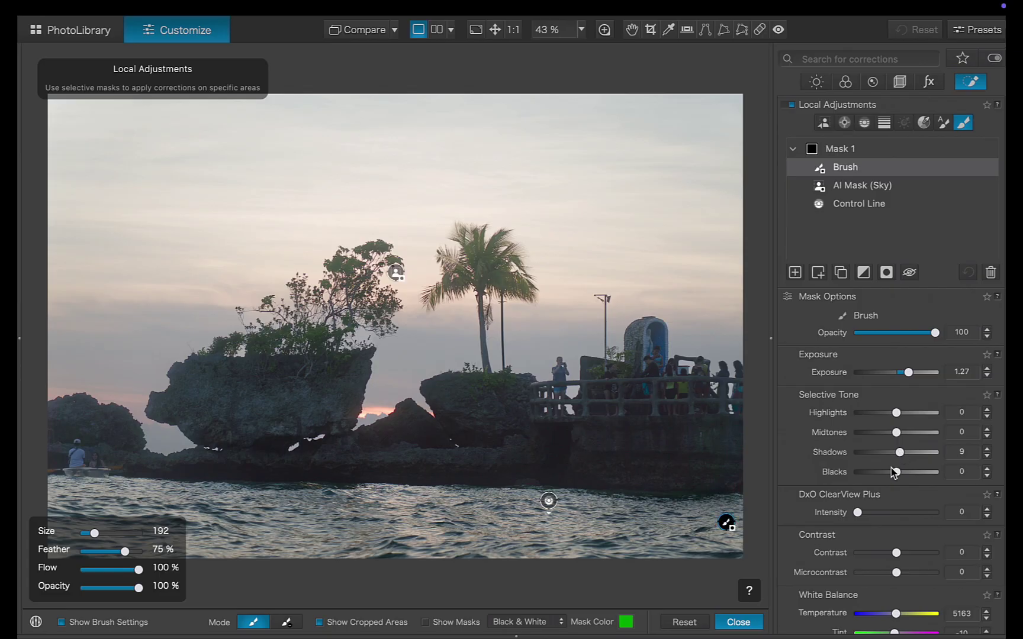
scroll(865, 539, down, 2)
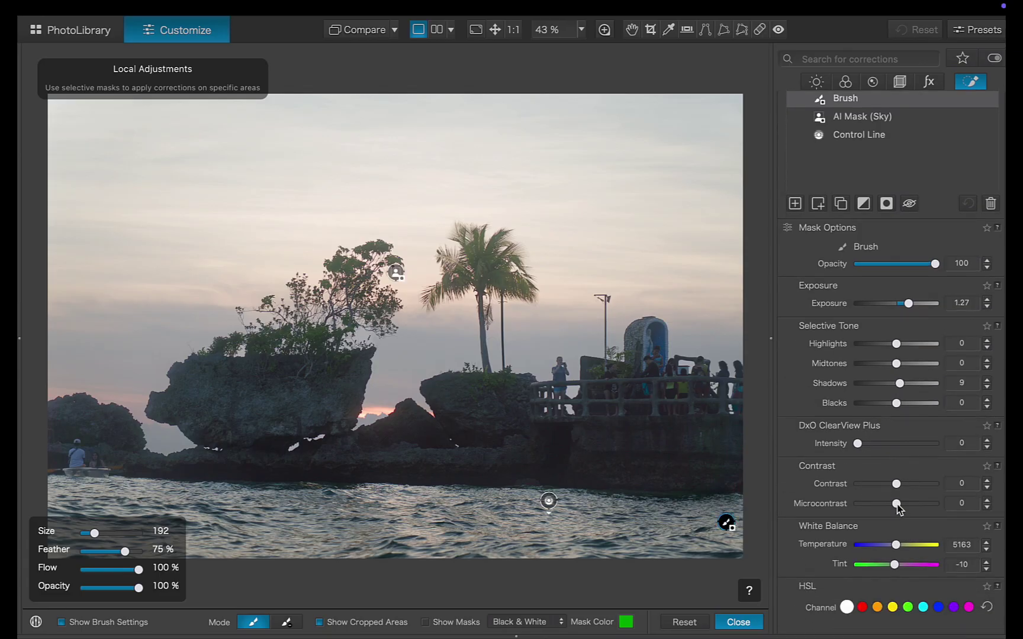
mouse_move(896, 503)
mouse_down()
mouse_move(916, 504)
mouse_move(899, 505)
mouse_move(908, 504)
mouse_up()
Sharpen the masked rock with Sharpness Intensity 43, then return to the full-scene view
scroll(908, 504, down, 10)
scroll(703, 365, up, 6)
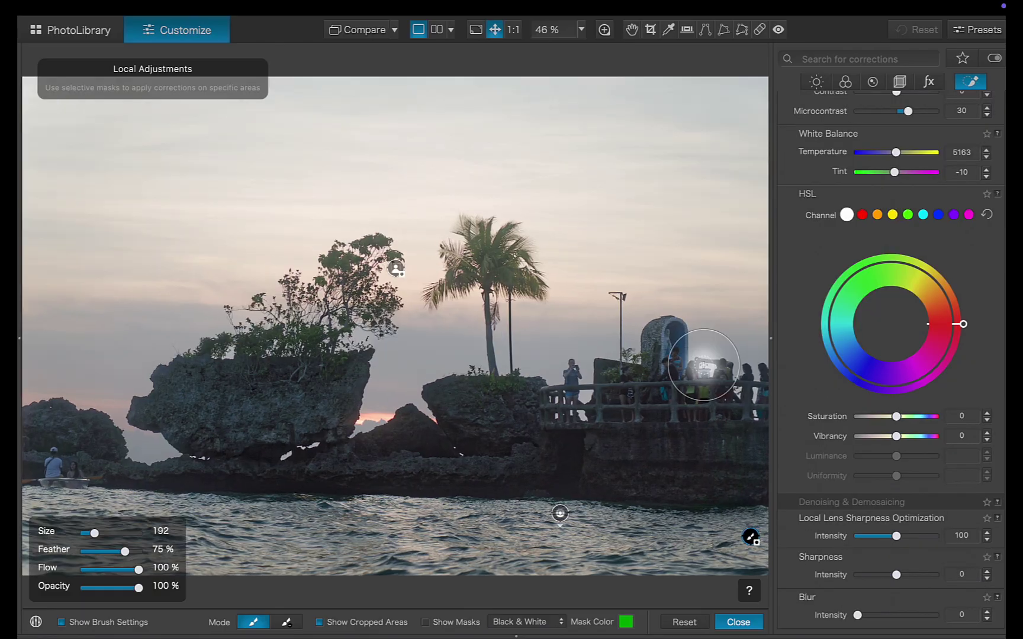
scroll(703, 365, up, 5)
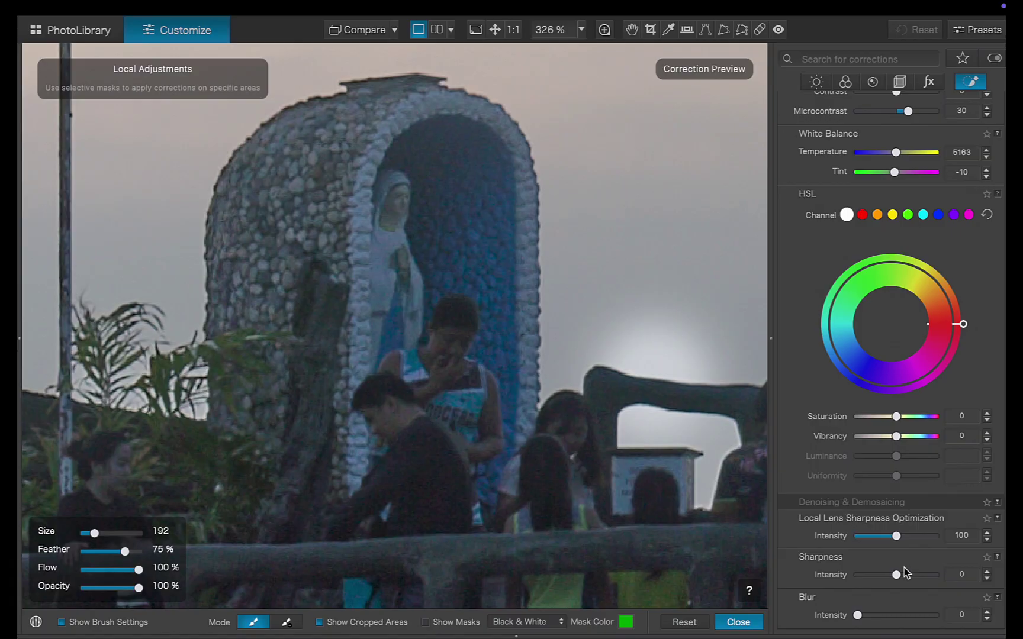
mouse_move(896, 576)
mouse_down()
mouse_move(935, 578)
mouse_move(882, 578)
mouse_move(915, 579)
mouse_up()
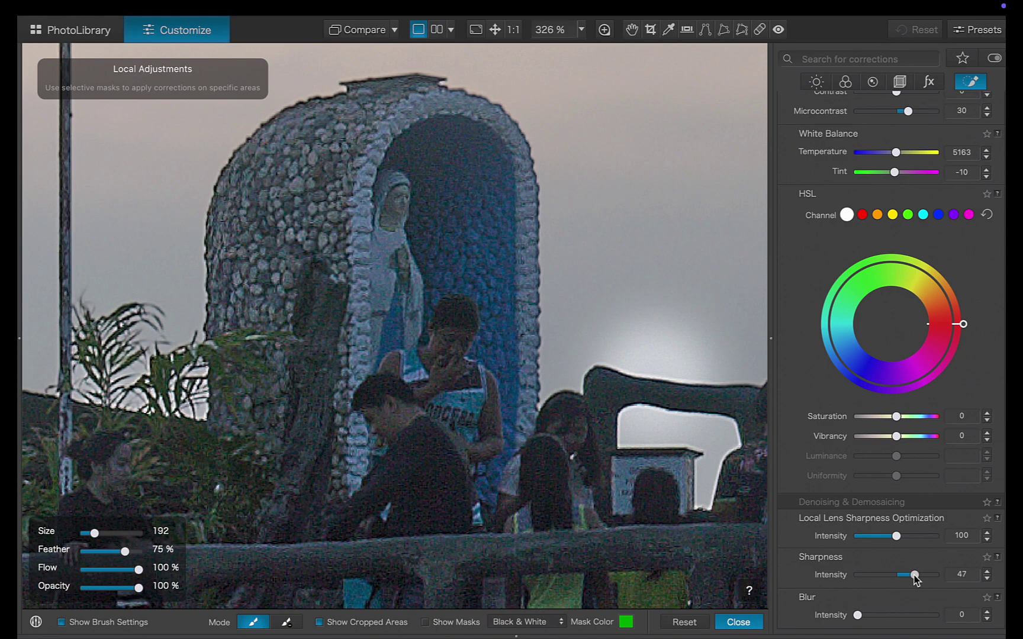
drag(915, 579, 913, 579)
key(super+0)
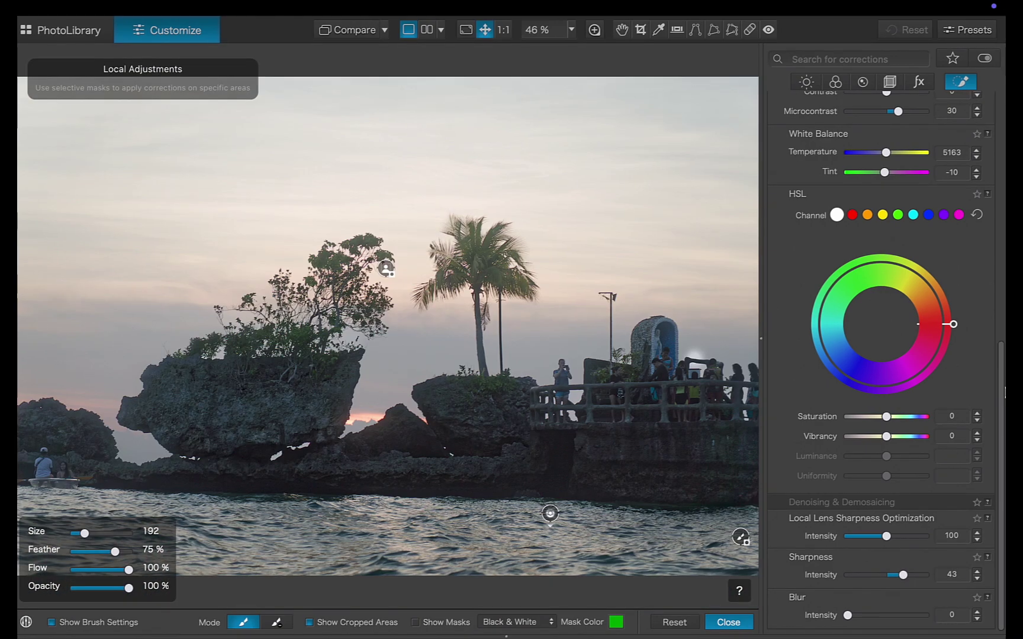
scroll(873, 187, up, 10)
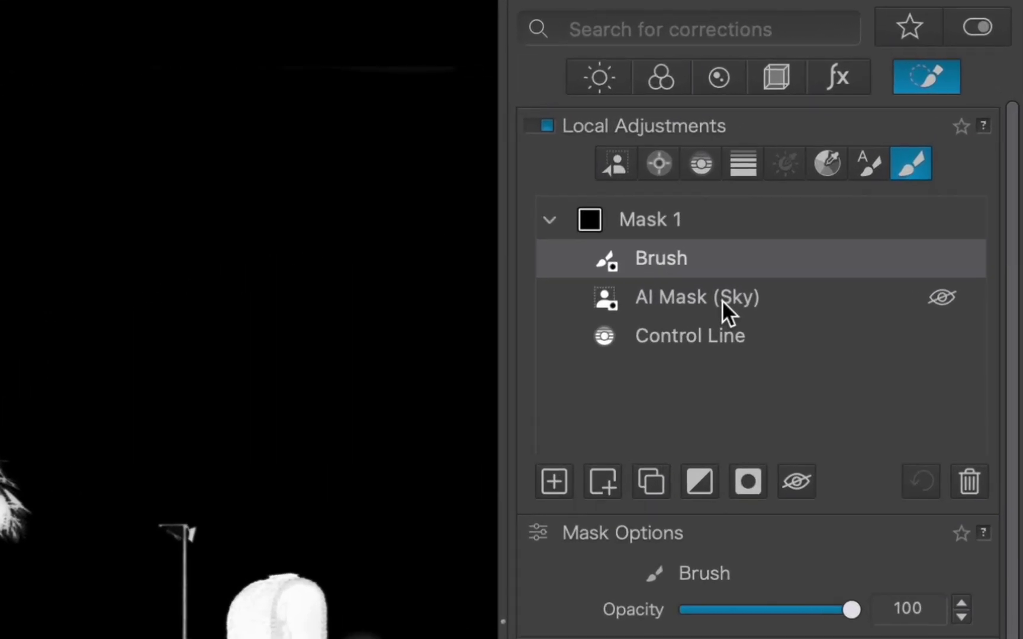
Rename Mask 1 to 'rock'
click(654, 219)
double_click(666, 218)
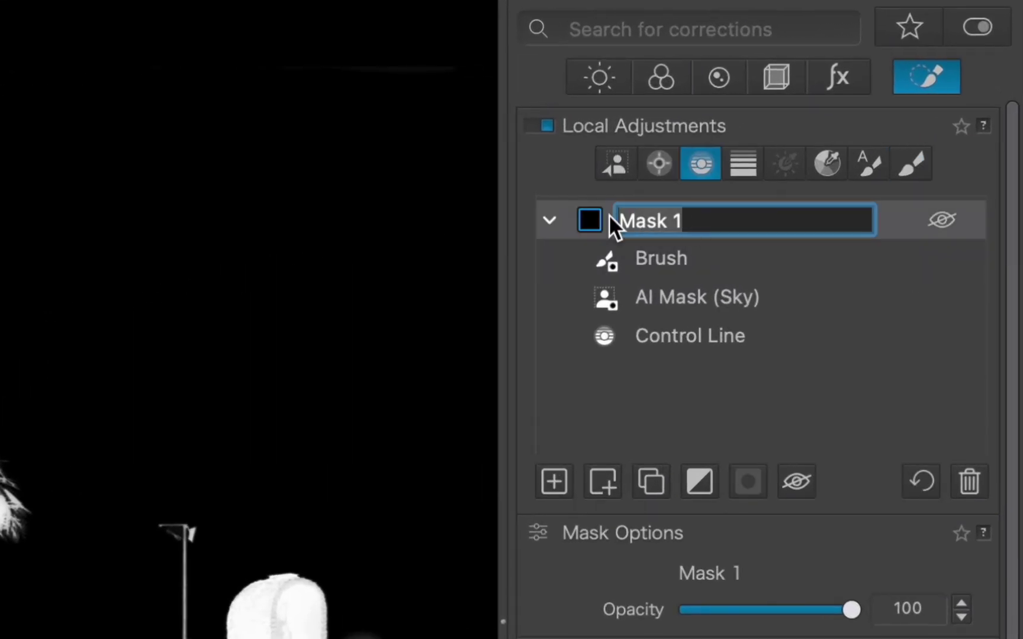
text(rock)
key(Return)
Duplicate the rock mask and name the copy 'sky'
right_click(641, 220)
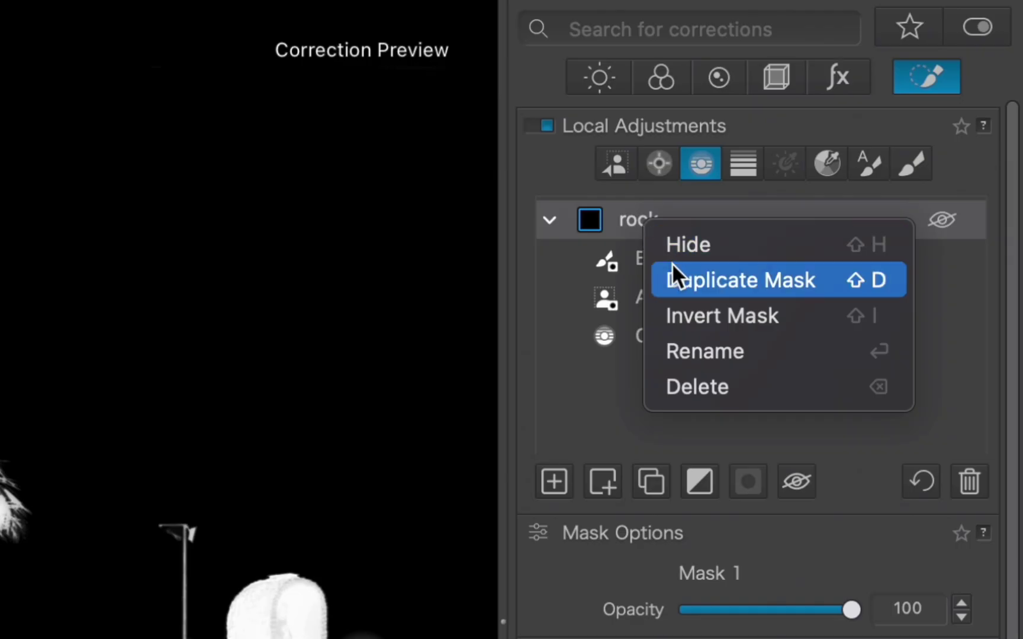
click(671, 280)
double_click(701, 223)
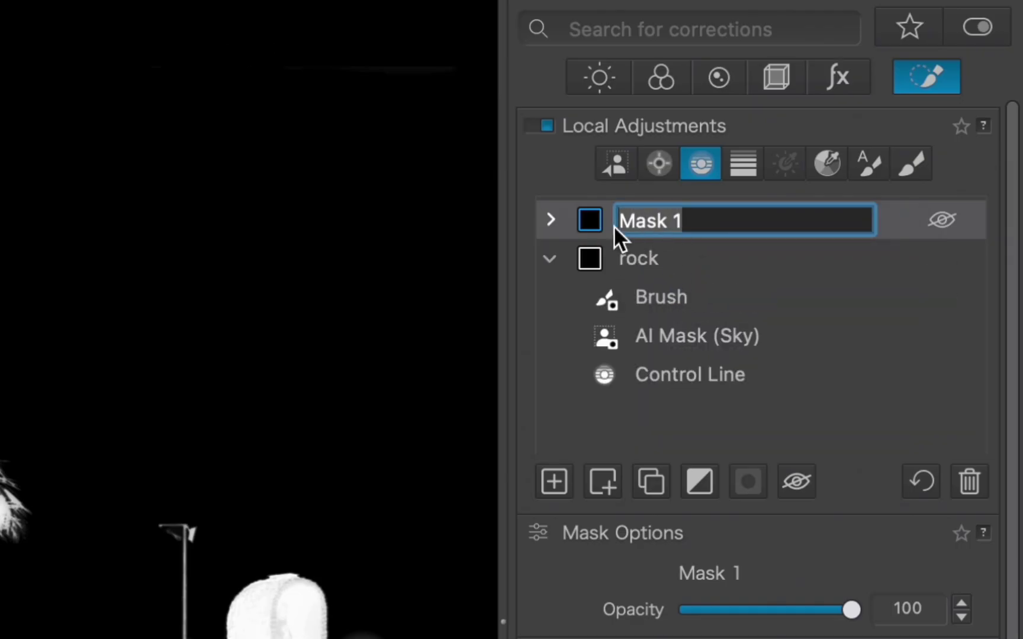
text(sky)
key(Return)
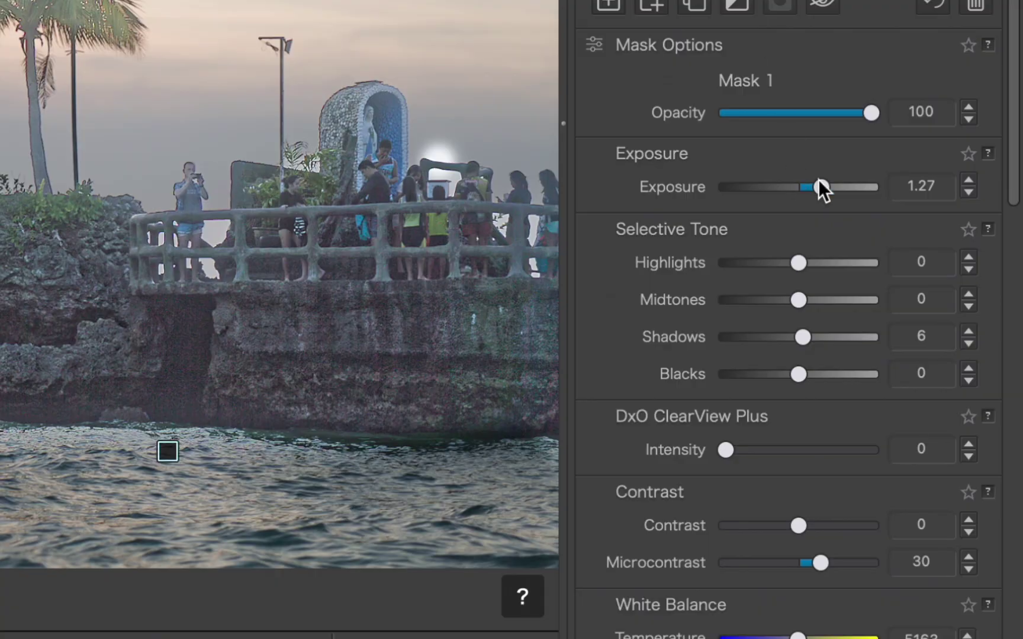
Reset the sky mask's Exposure, Microcontrast and Sharpness Intensity to 0
double_click(811, 185)
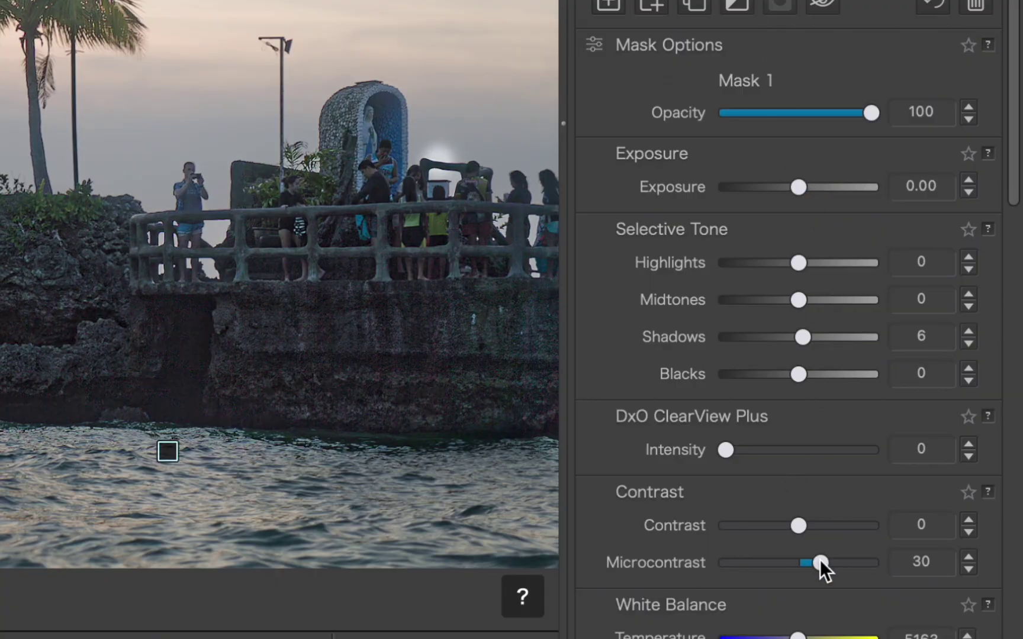
double_click(820, 561)
scroll(820, 560, down, 15)
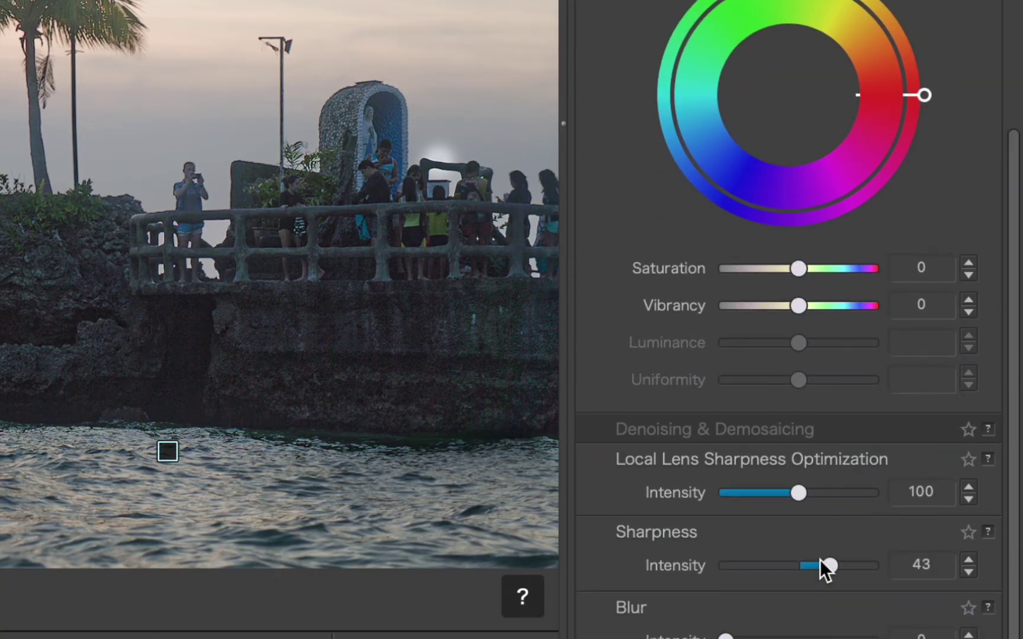
double_click(829, 566)
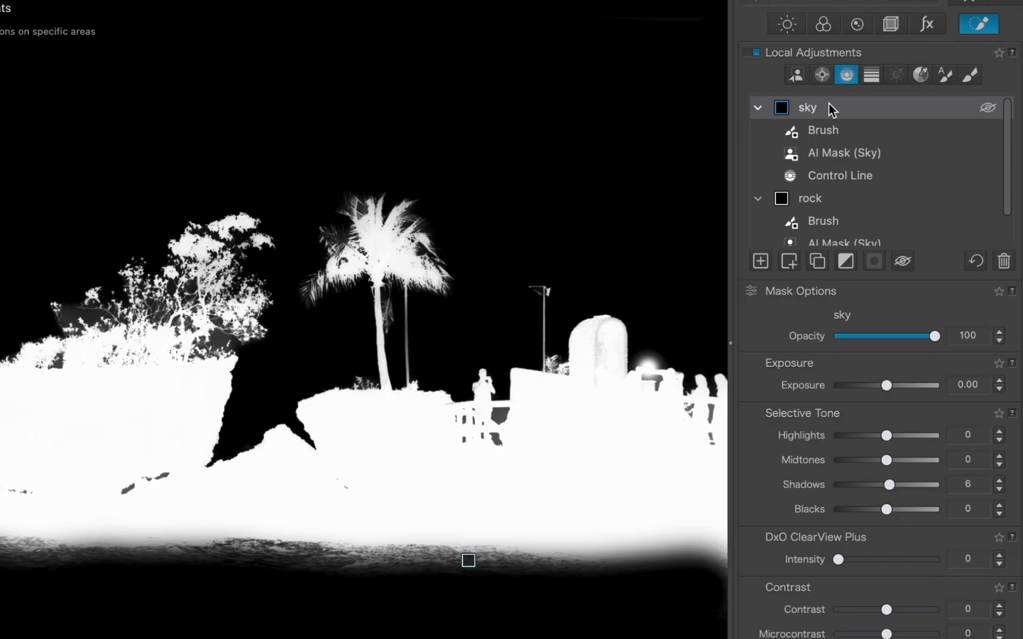
Invert the sky mask and brush the water at the bottom out of it
right_click(832, 108)
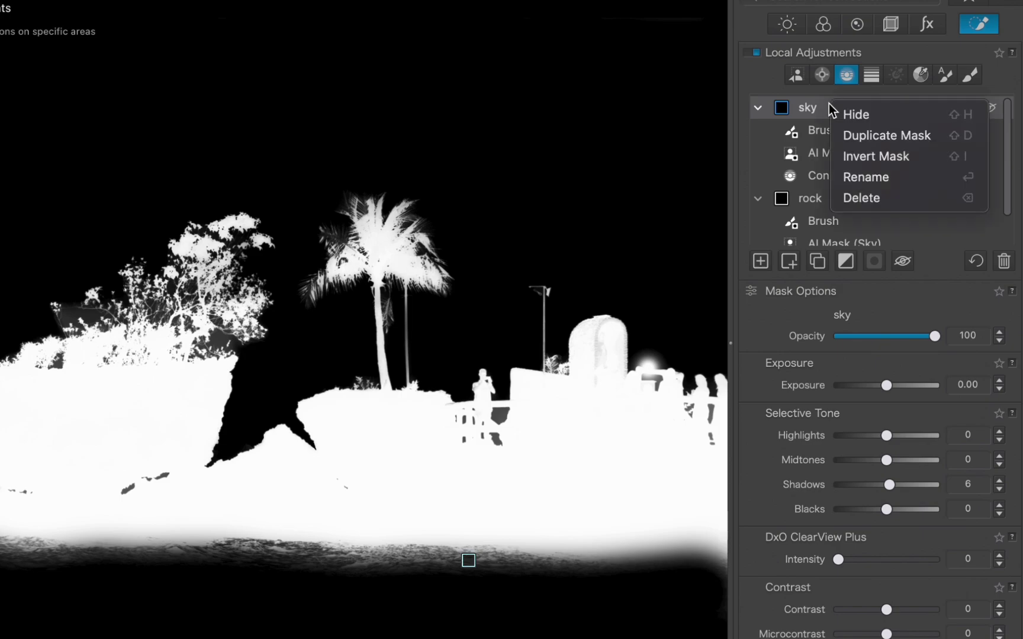
click(842, 157)
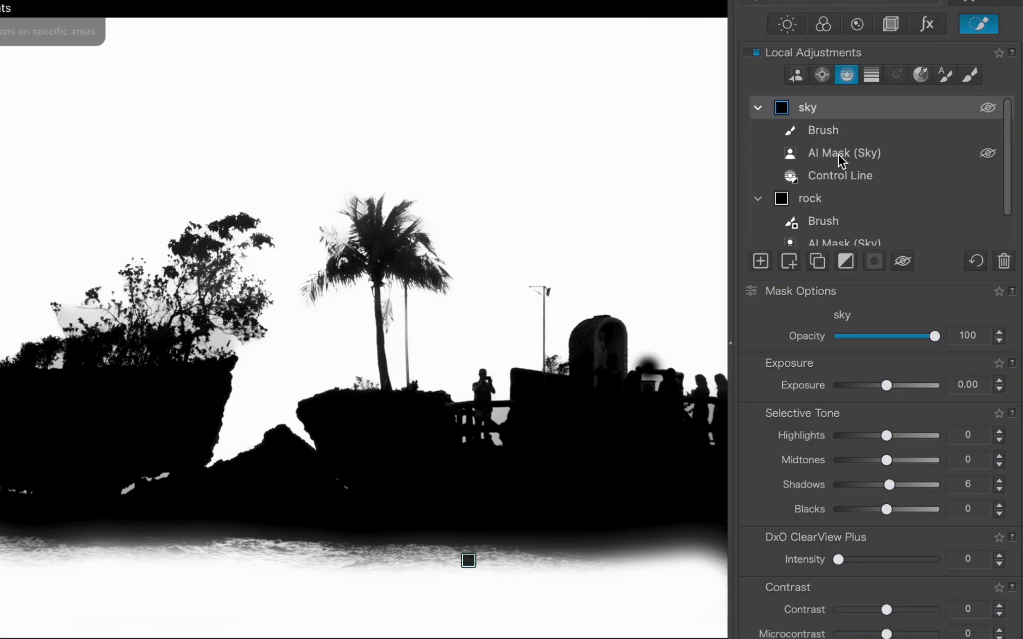
click(970, 75)
mouse_move(681, 586)
mouse_down()
mouse_move(595, 628)
mouse_move(533, 613)
mouse_move(400, 626)
mouse_move(398, 610)
mouse_move(12, 618)
mouse_up()
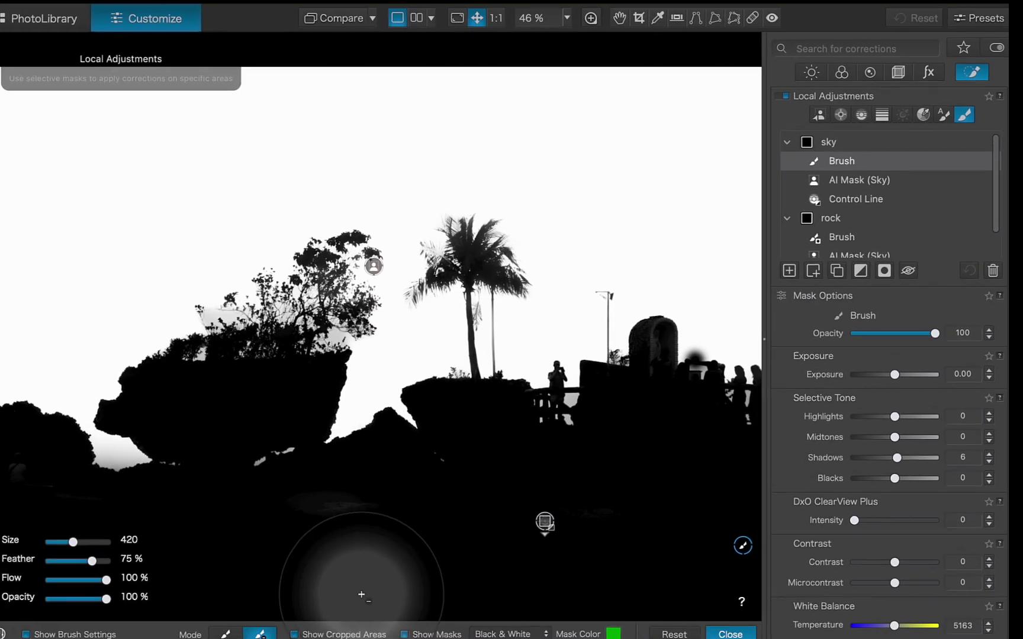
Auto-brush the railing gaps into the sky mask and fit the photo to the view
click(934, 123)
scroll(577, 507, up, 5)
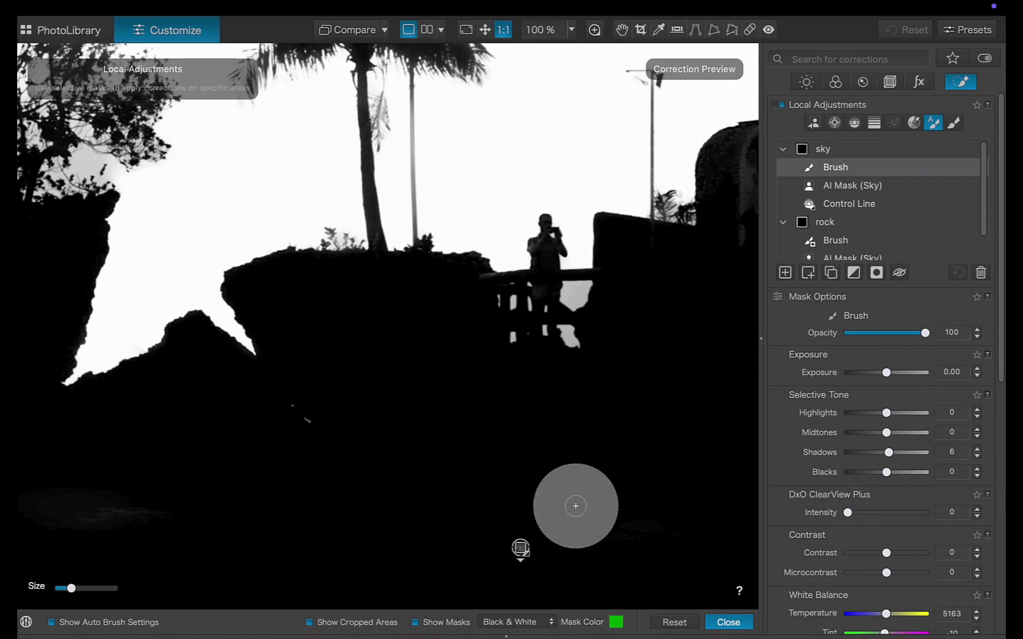
scroll(529, 304, up, 4)
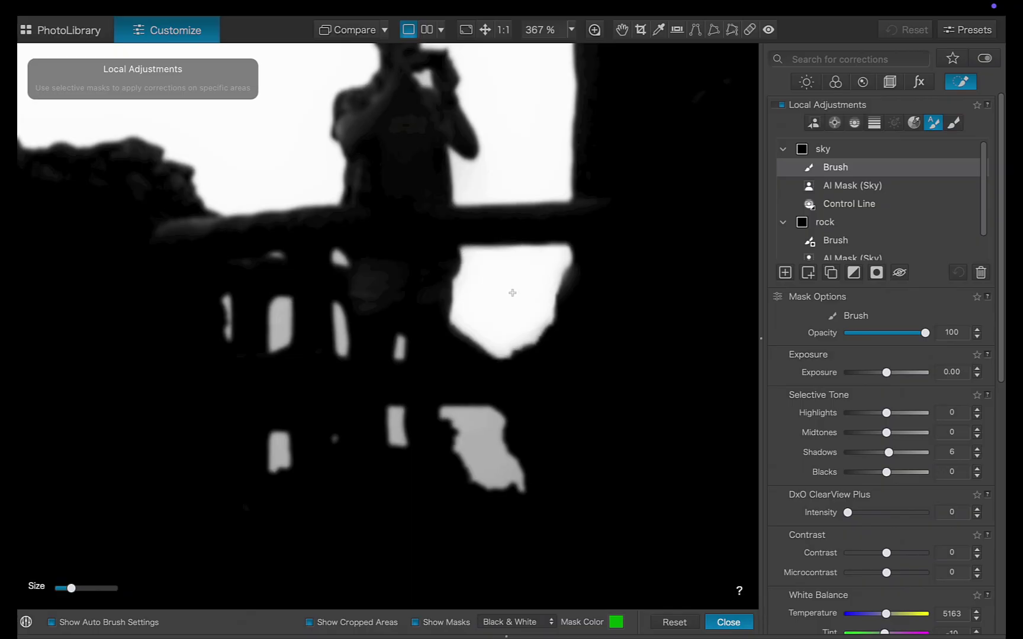
scroll(475, 454, down, 1)
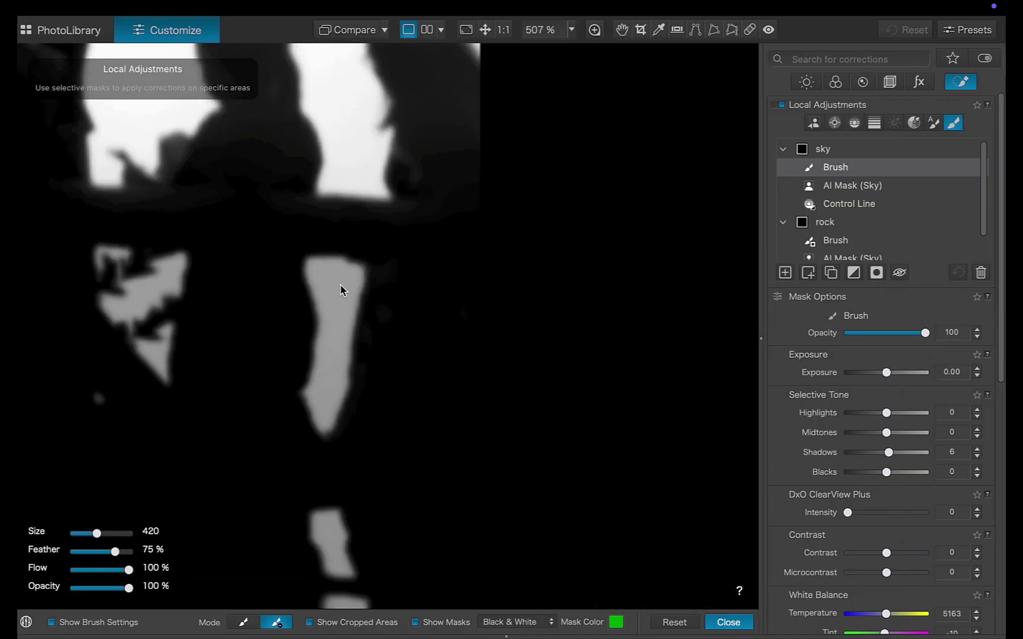
scroll(402, 490, up, 3)
scroll(285, 529, down, 1)
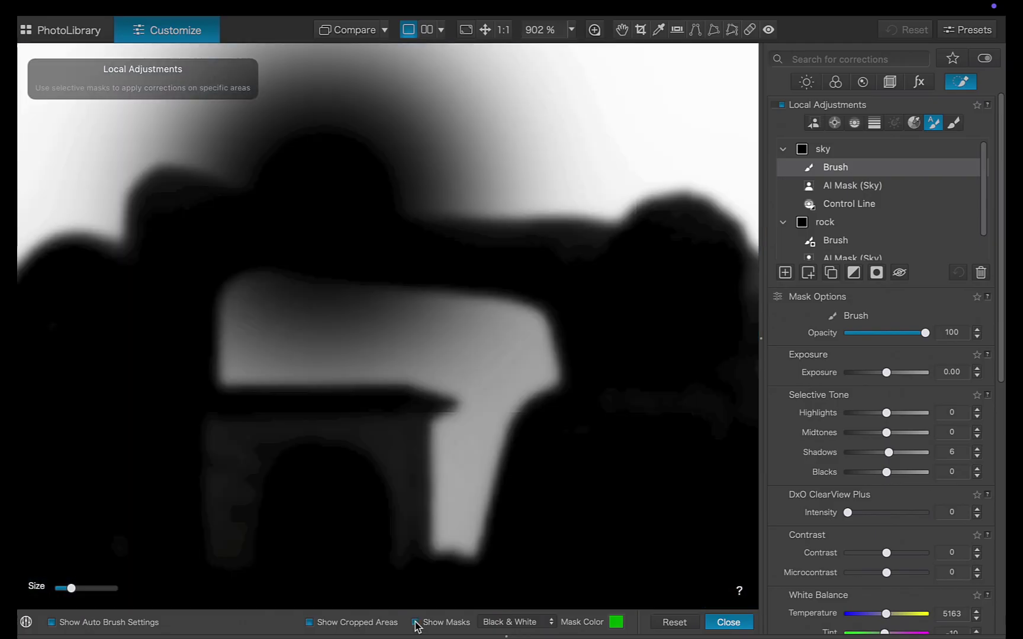
mouse_move(503, 154)
mouse_down()
mouse_move(342, 144)
mouse_move(456, 479)
mouse_up()
scroll(189, 202, up, 5)
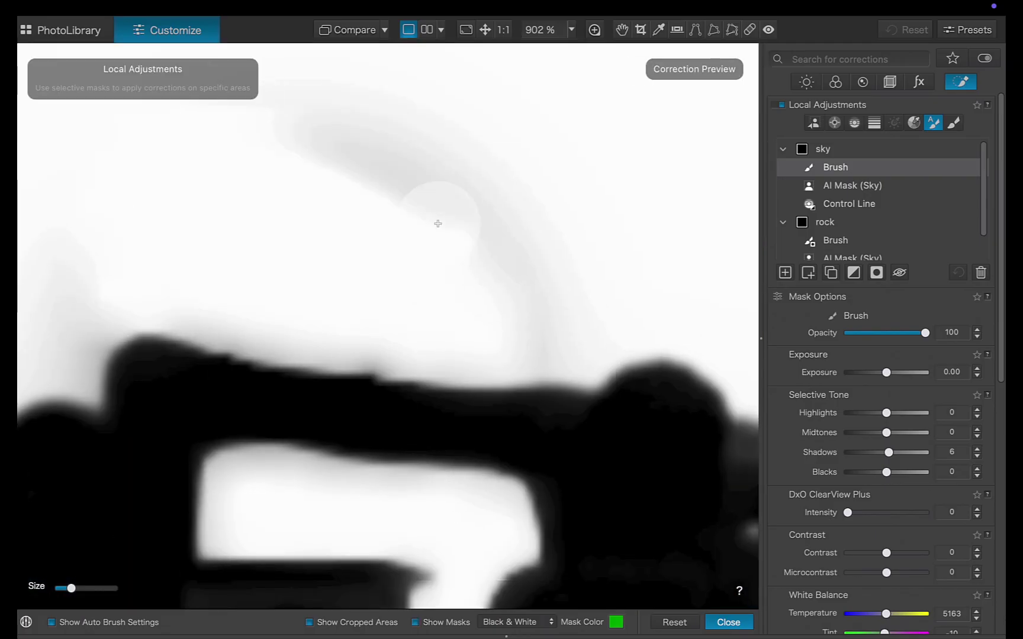
scroll(354, 163, down, 10)
key(ctrl+0)
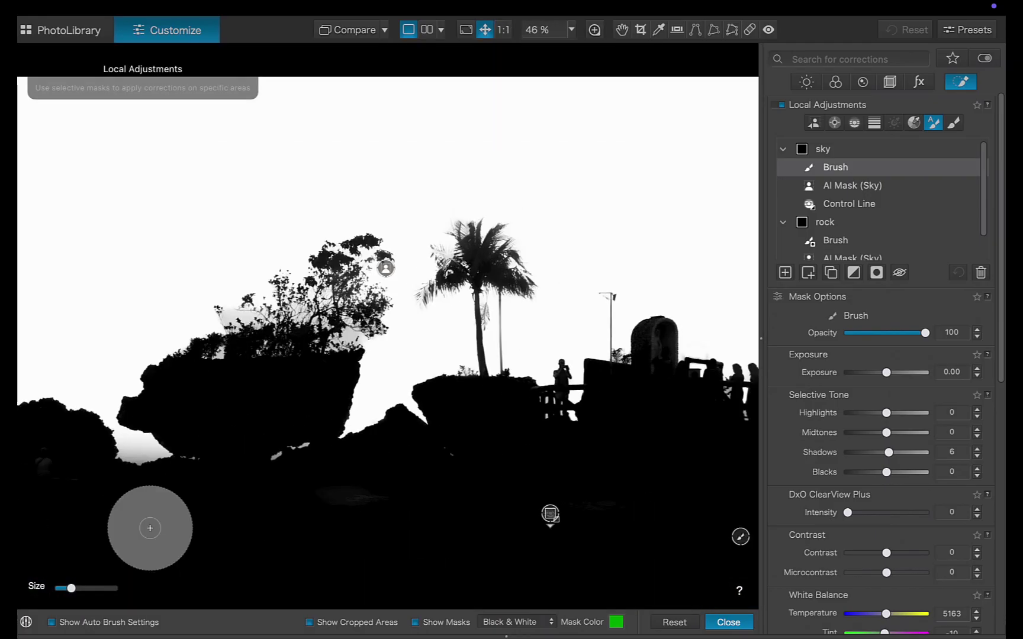
Hide the mask display and raise the sky mask's ClearView Plus intensity to 31
click(427, 626)
scroll(844, 551, down, 1)
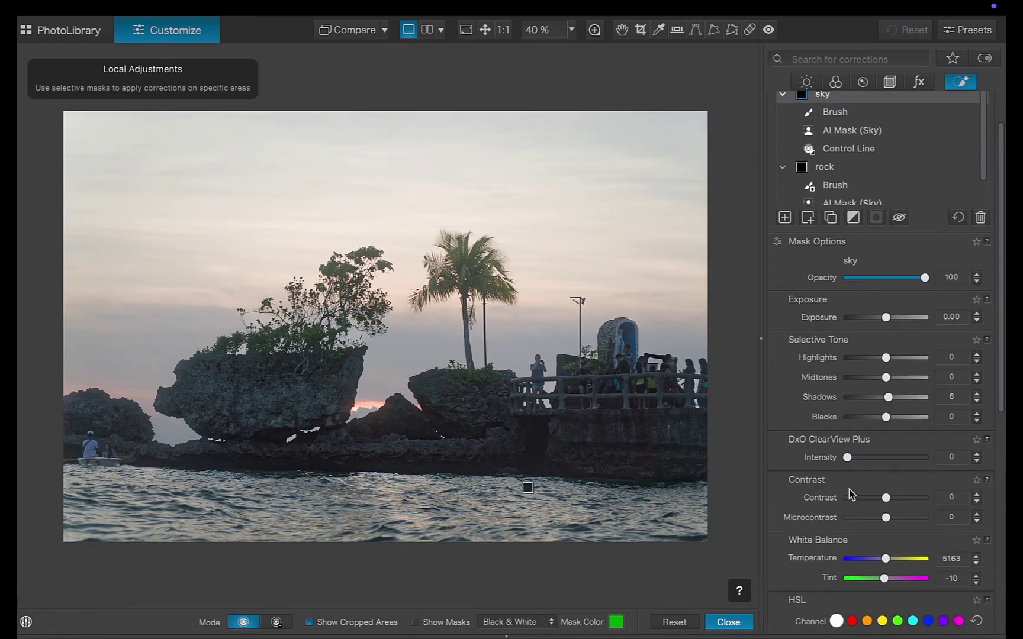
drag(847, 457, 871, 458)
scroll(870, 533, down, 5)
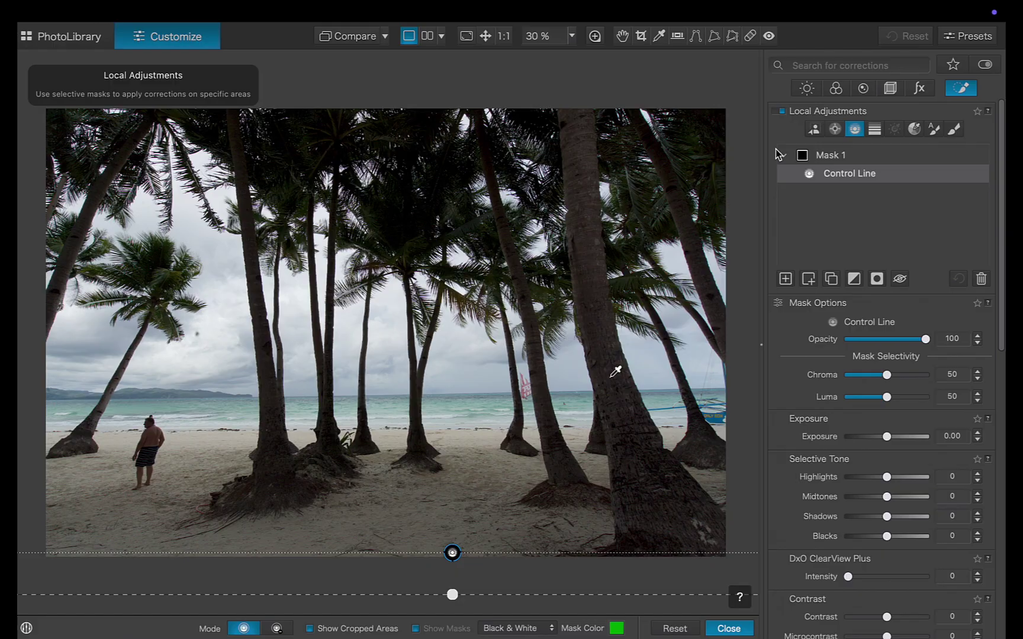
Show the control-line Mask 1 as a Color Overlay, then return to Black & White display
key(m)
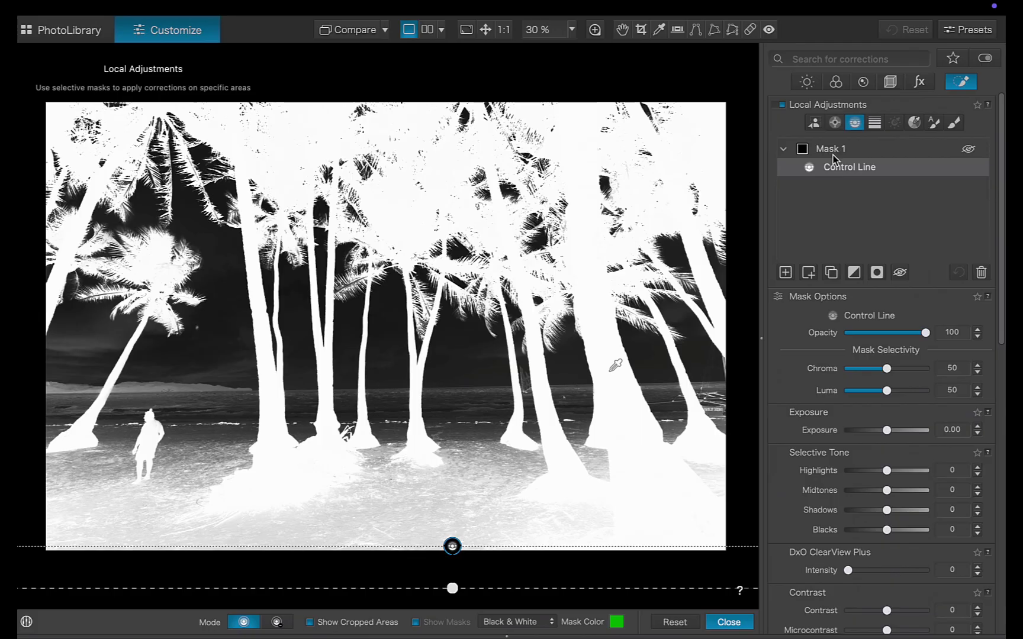
click(699, 496)
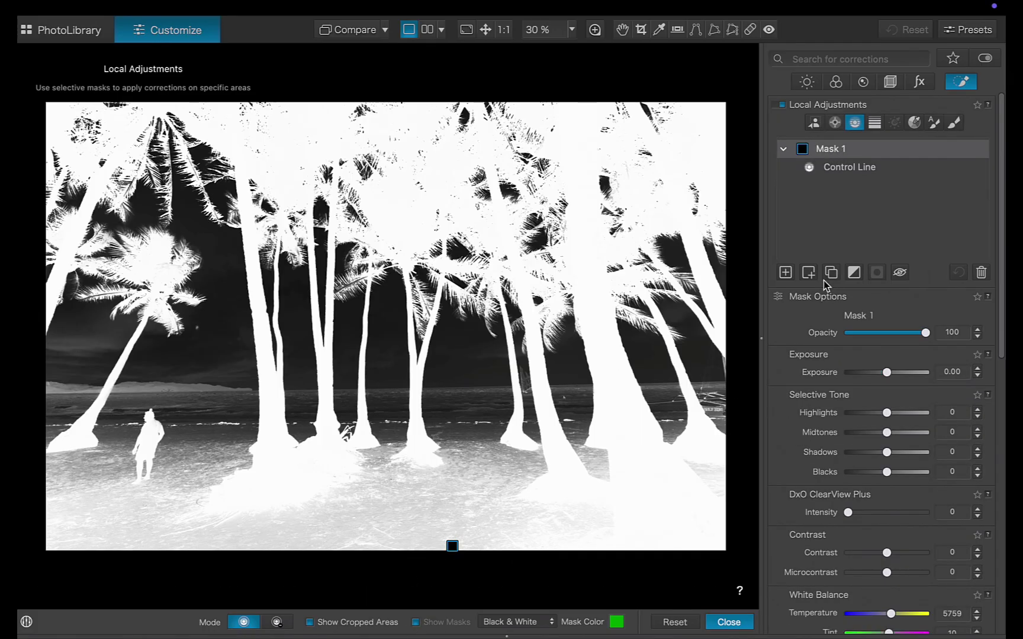
click(490, 622)
click(493, 607)
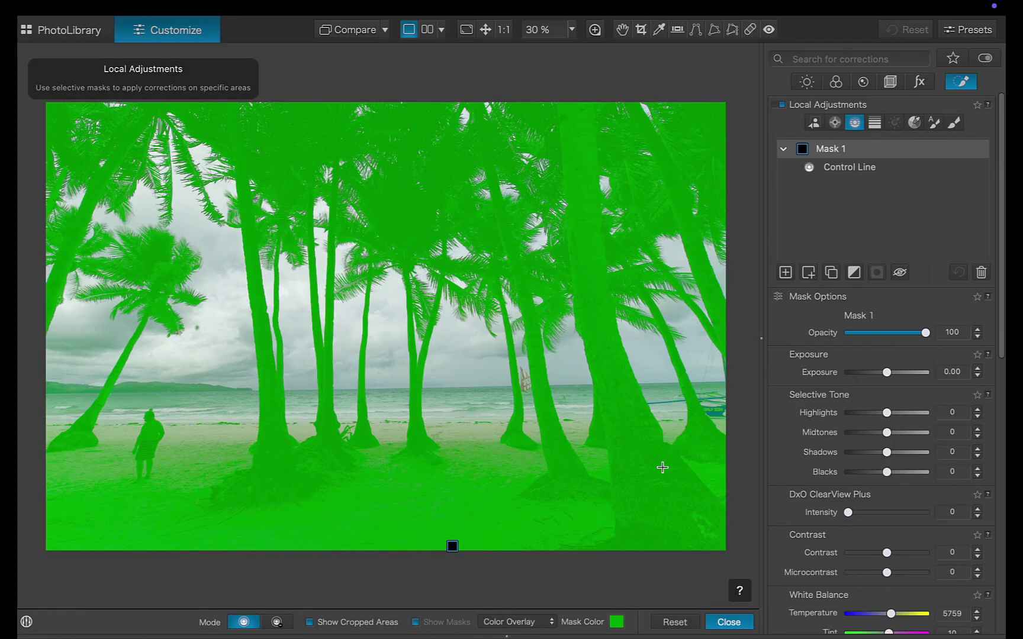
click(513, 628)
click(509, 608)
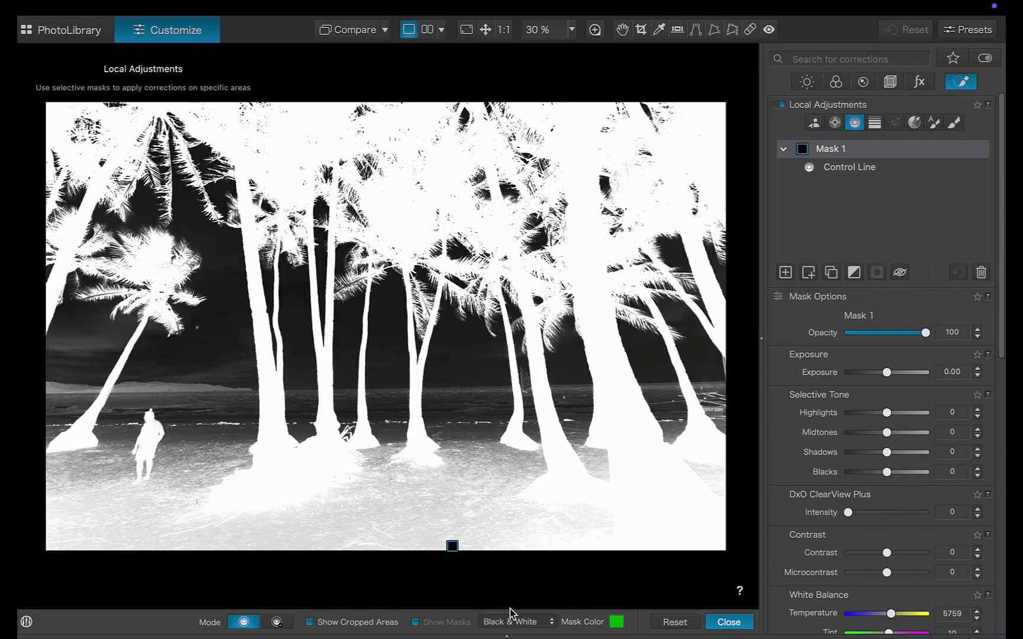
Tweak the control line's Luma and Chroma selectivity, leaving both at 50
click(836, 169)
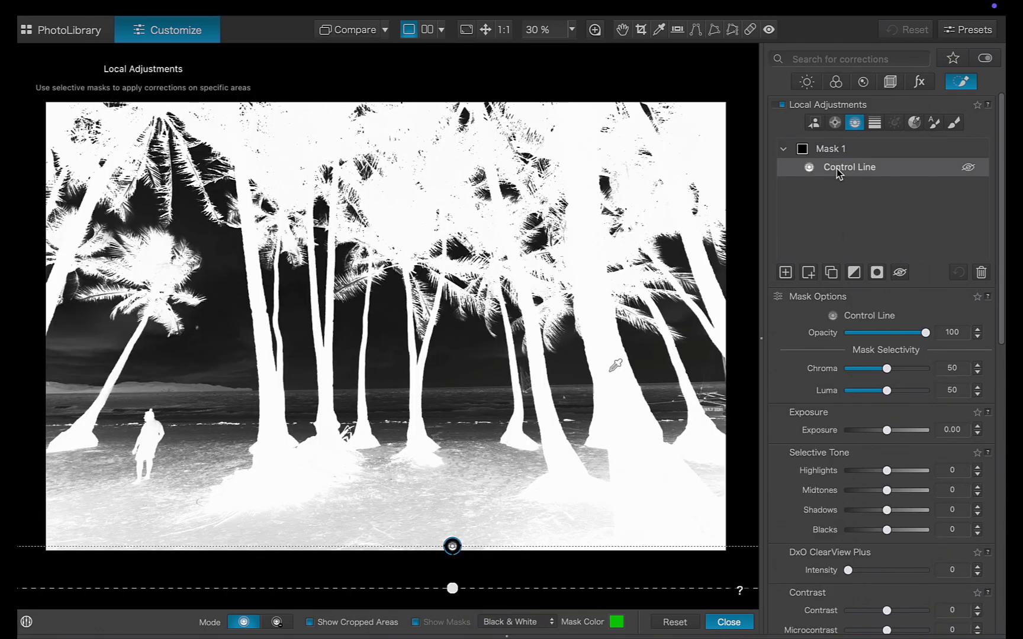
mouse_move(886, 391)
mouse_down()
mouse_move(870, 391)
mouse_move(901, 392)
mouse_move(864, 393)
mouse_move(892, 396)
mouse_up()
double_click(892, 394)
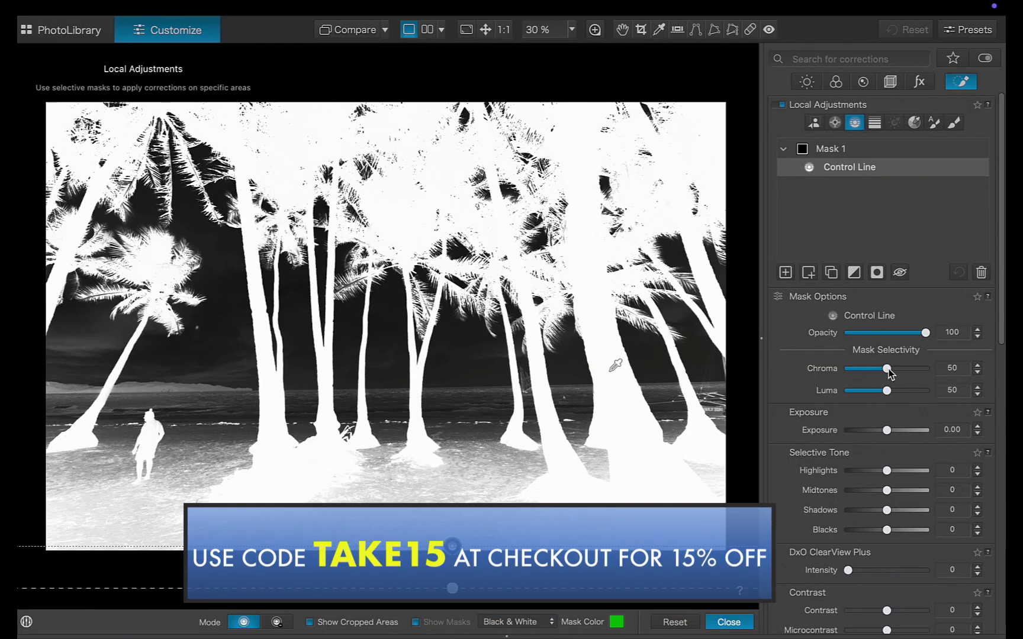
drag(886, 368, 890, 371)
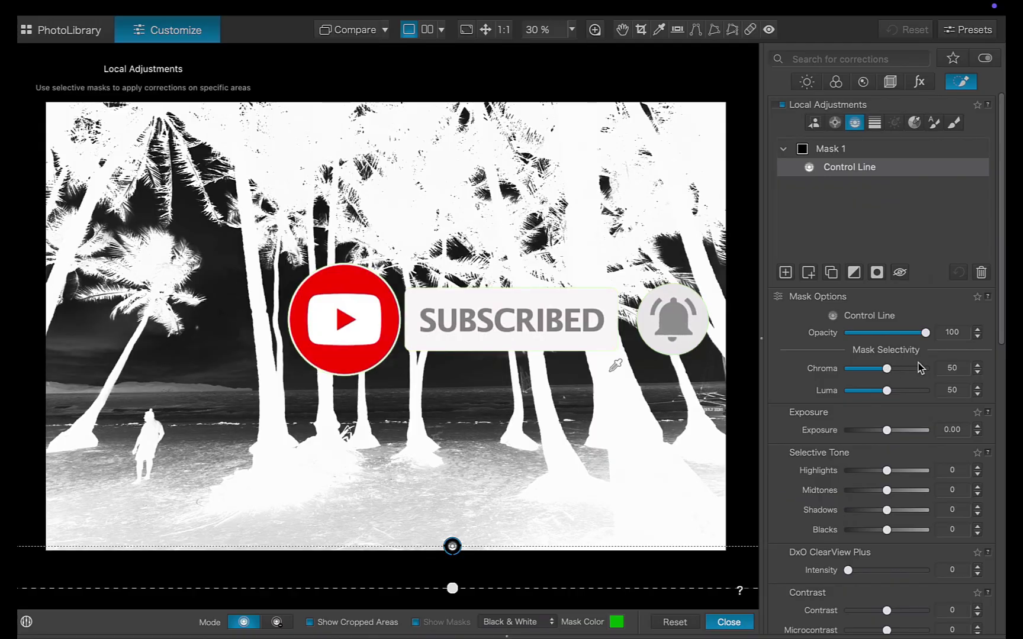